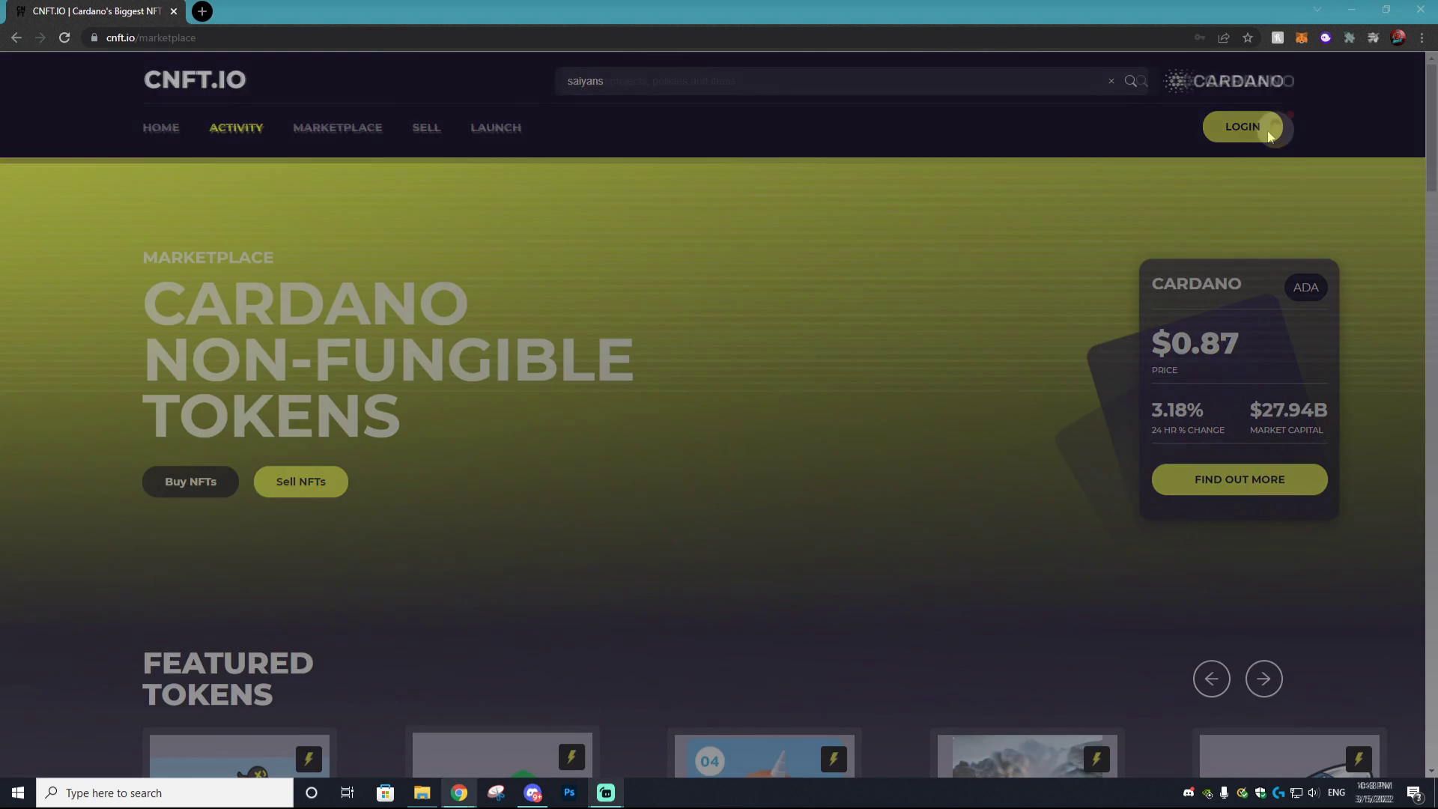
Step: Open the account profile panel and view its linked Wallets list
left_click(1251, 128)
left_click(309, 453)
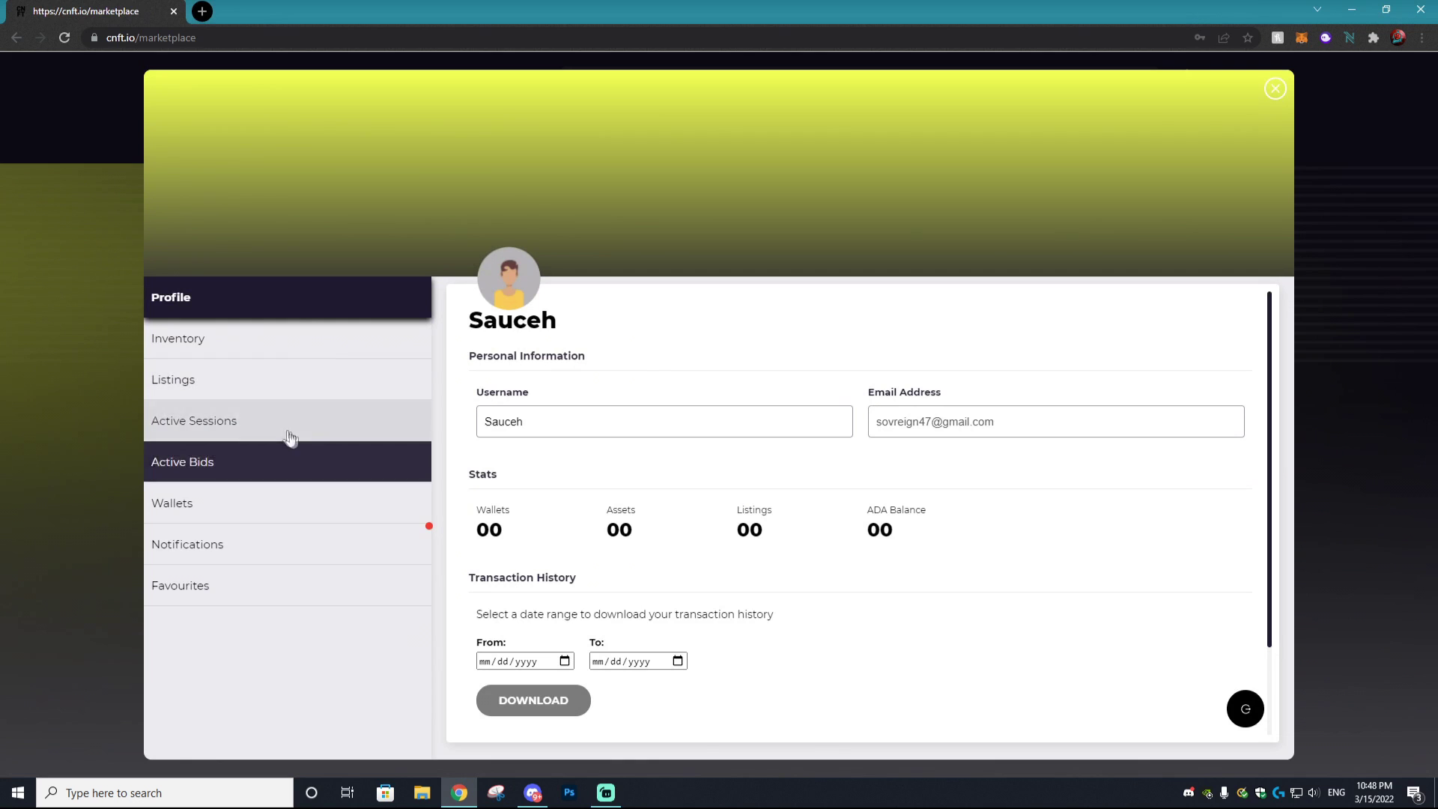
left_click(290, 433)
left_click(299, 473)
left_click(305, 501)
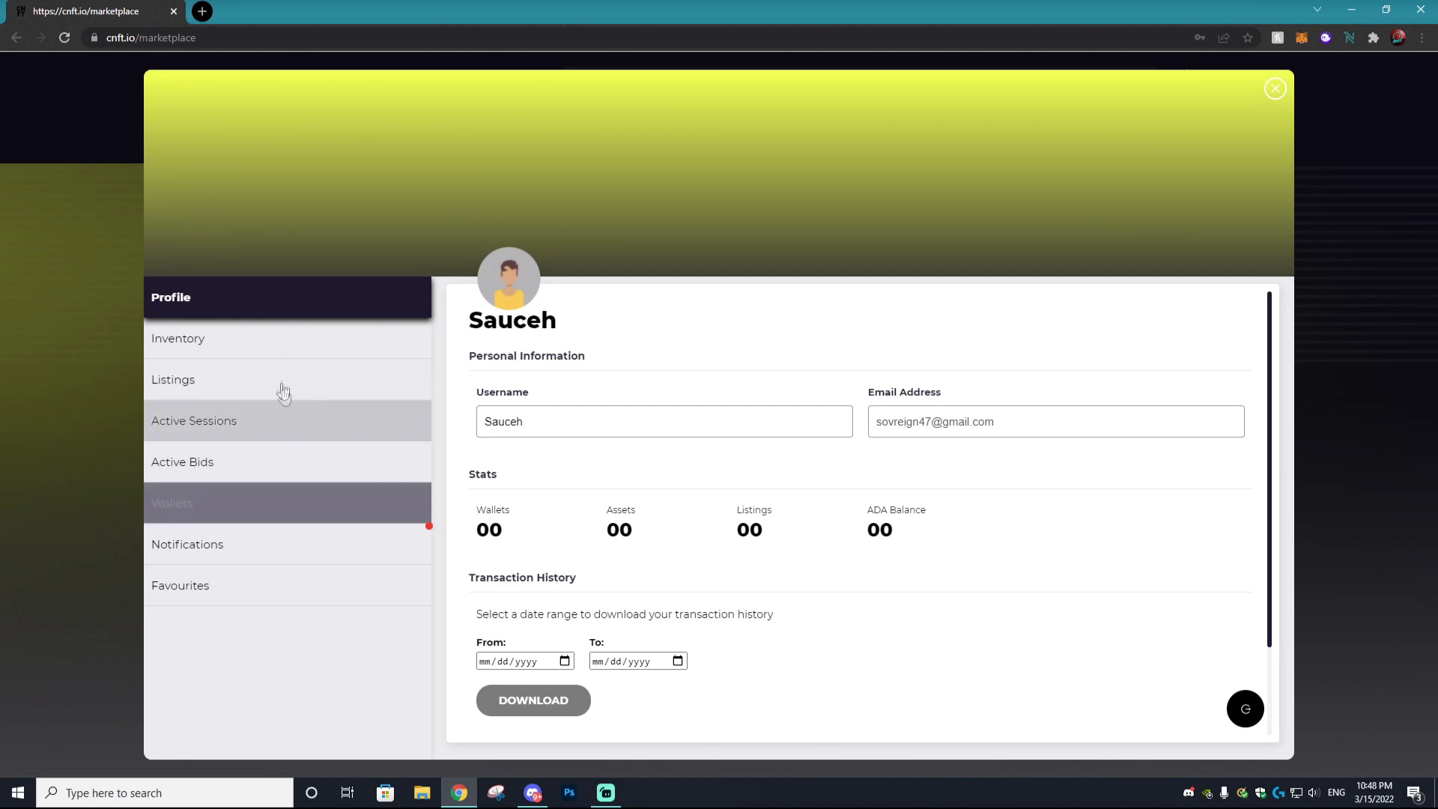
left_click(230, 511)
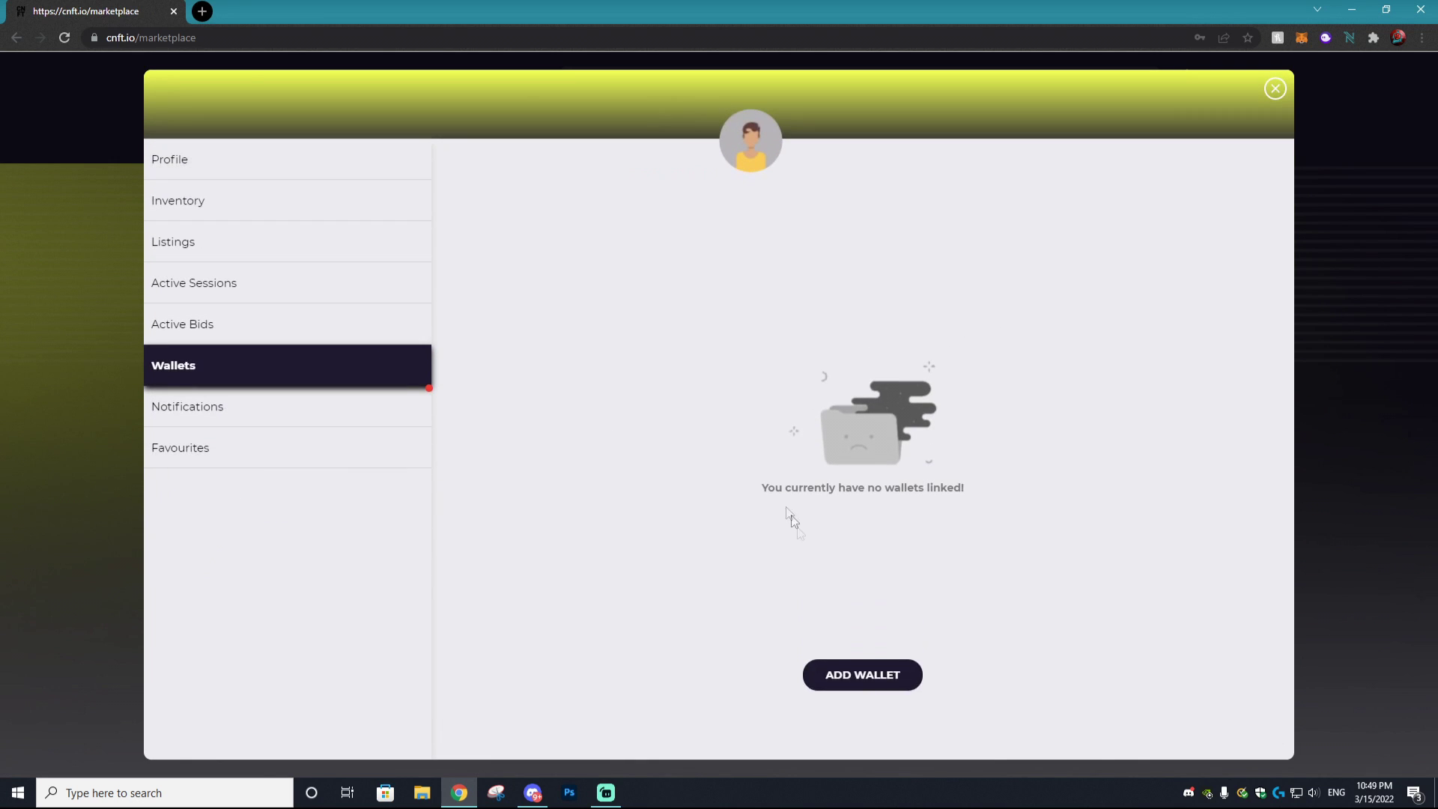
Step: Add the Nami wallet, grant access, sign the Connect to CNFT marketplace request, and enter the wallet password
left_click(854, 681)
left_click(706, 336)
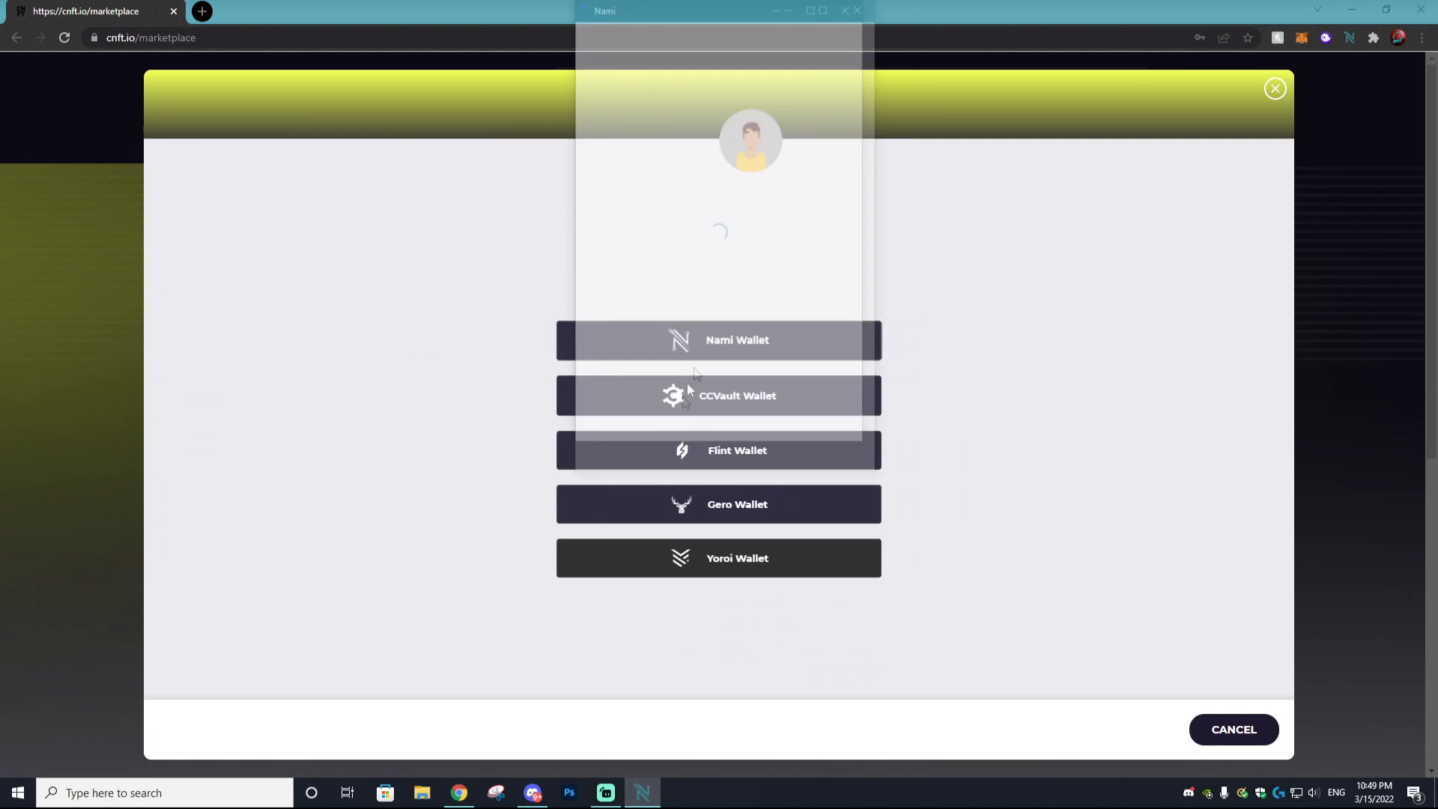
left_click(771, 452)
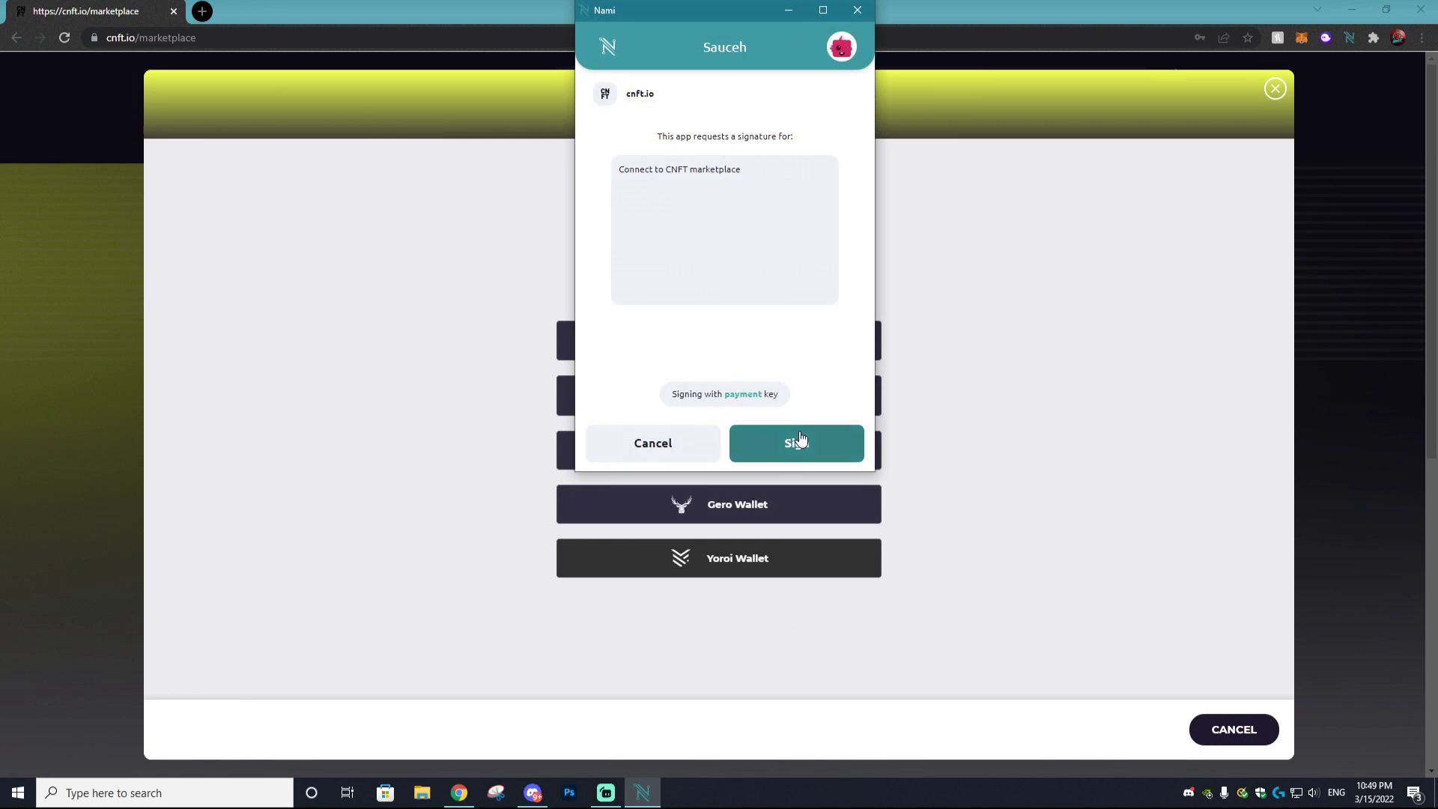
left_click(797, 443)
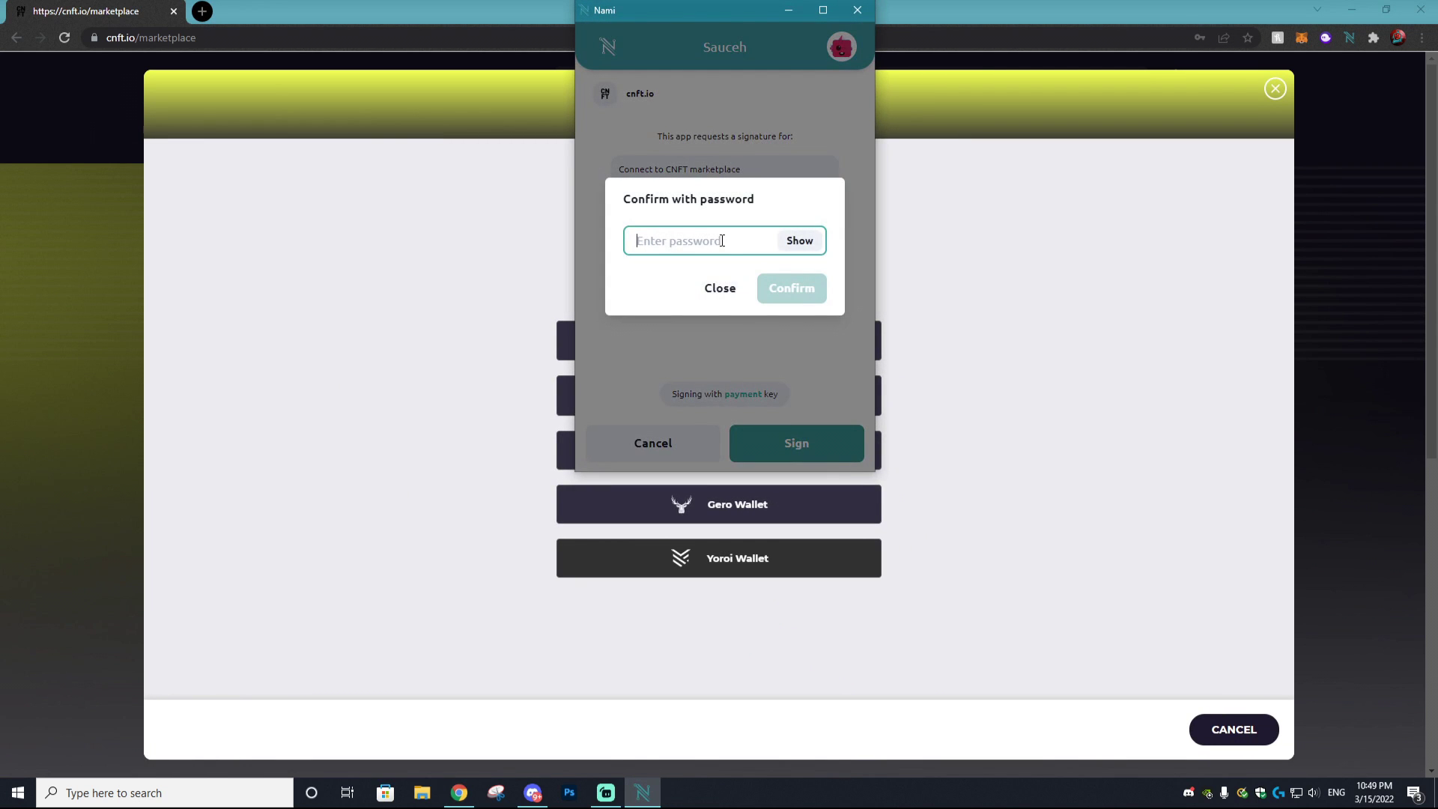
type("•••••••")
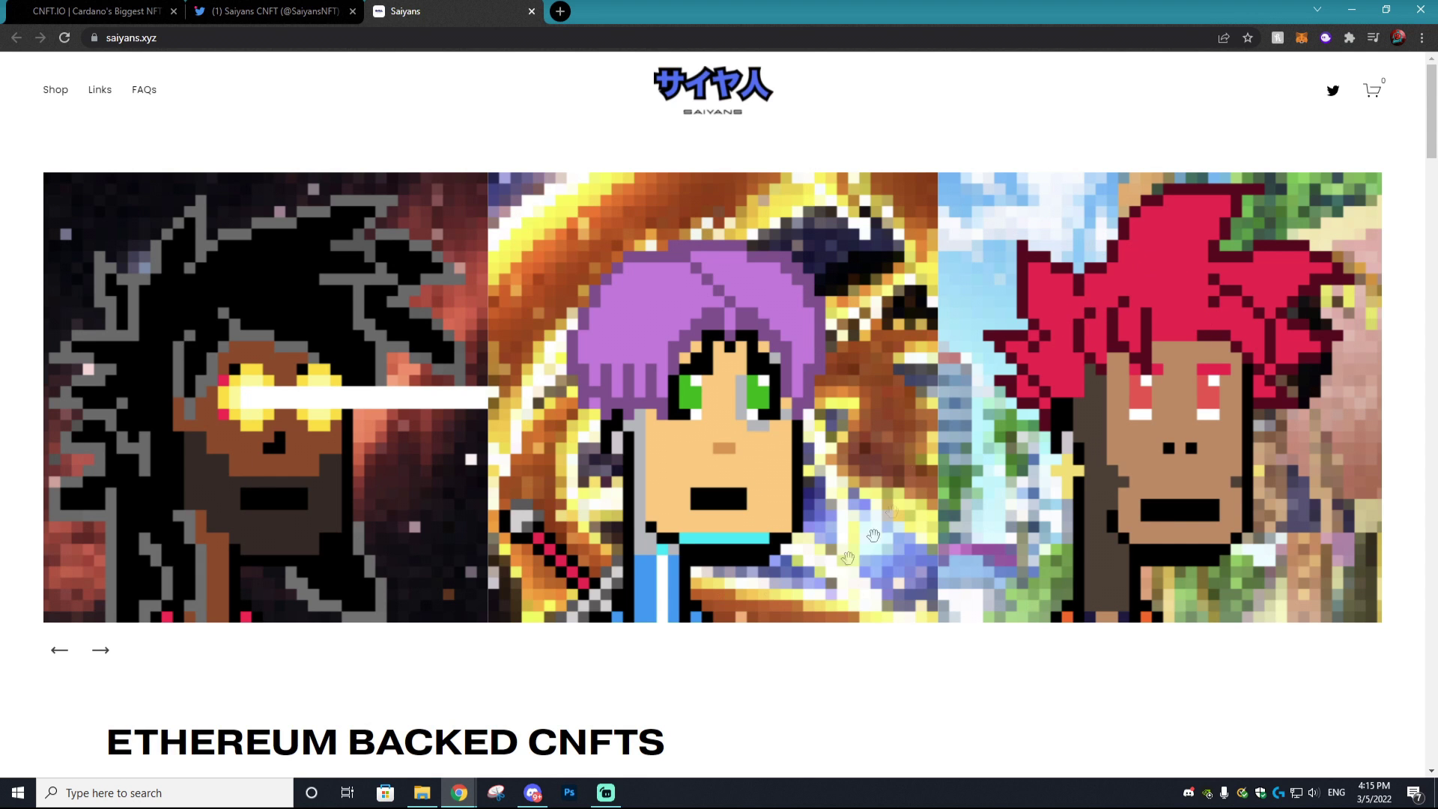
Step: Scroll down the Saiyans homepage from the Ethereum Backed CNFTs intro toward Roadmap & Utility
scroll(854, 367, "down", 7)
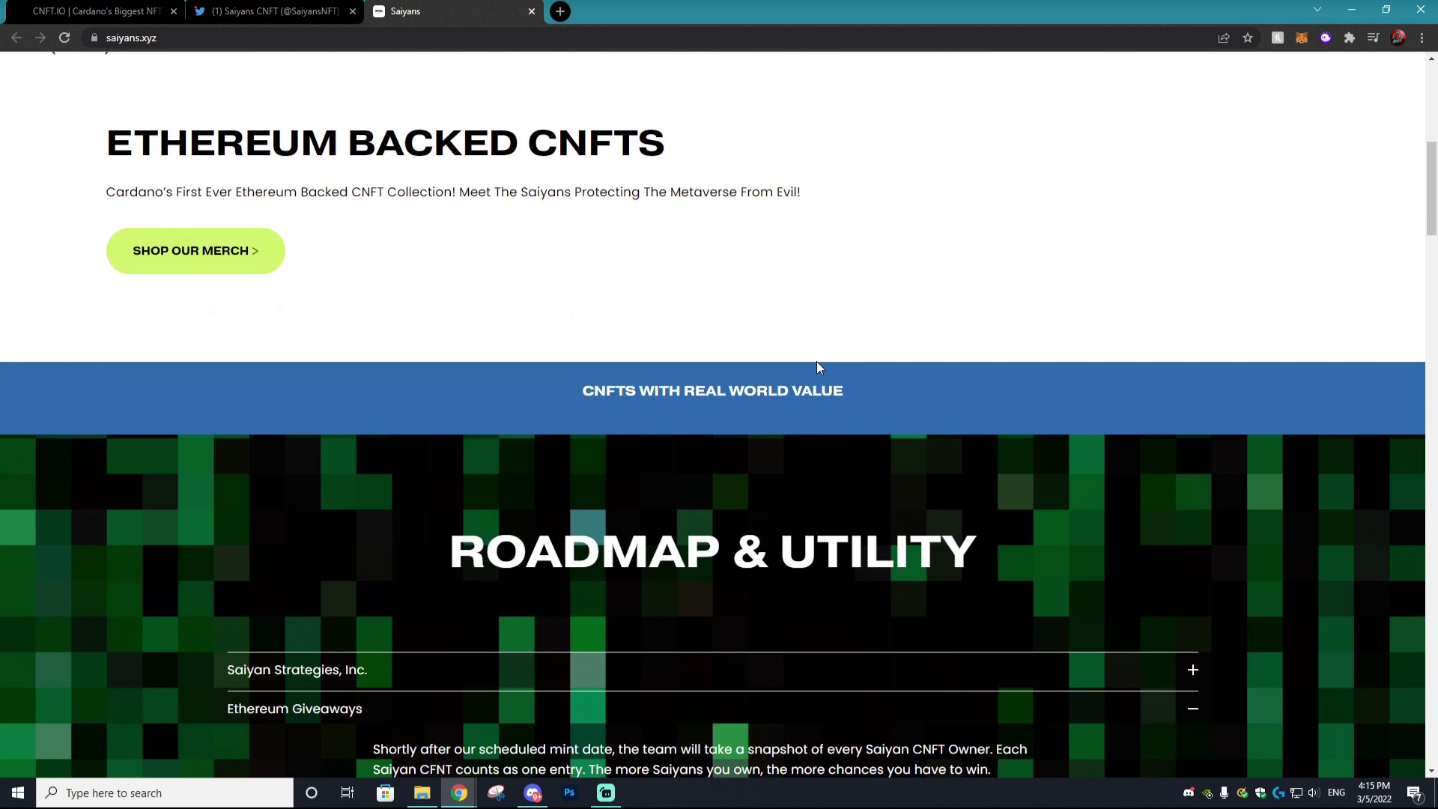
scroll(817, 367, "down", 5)
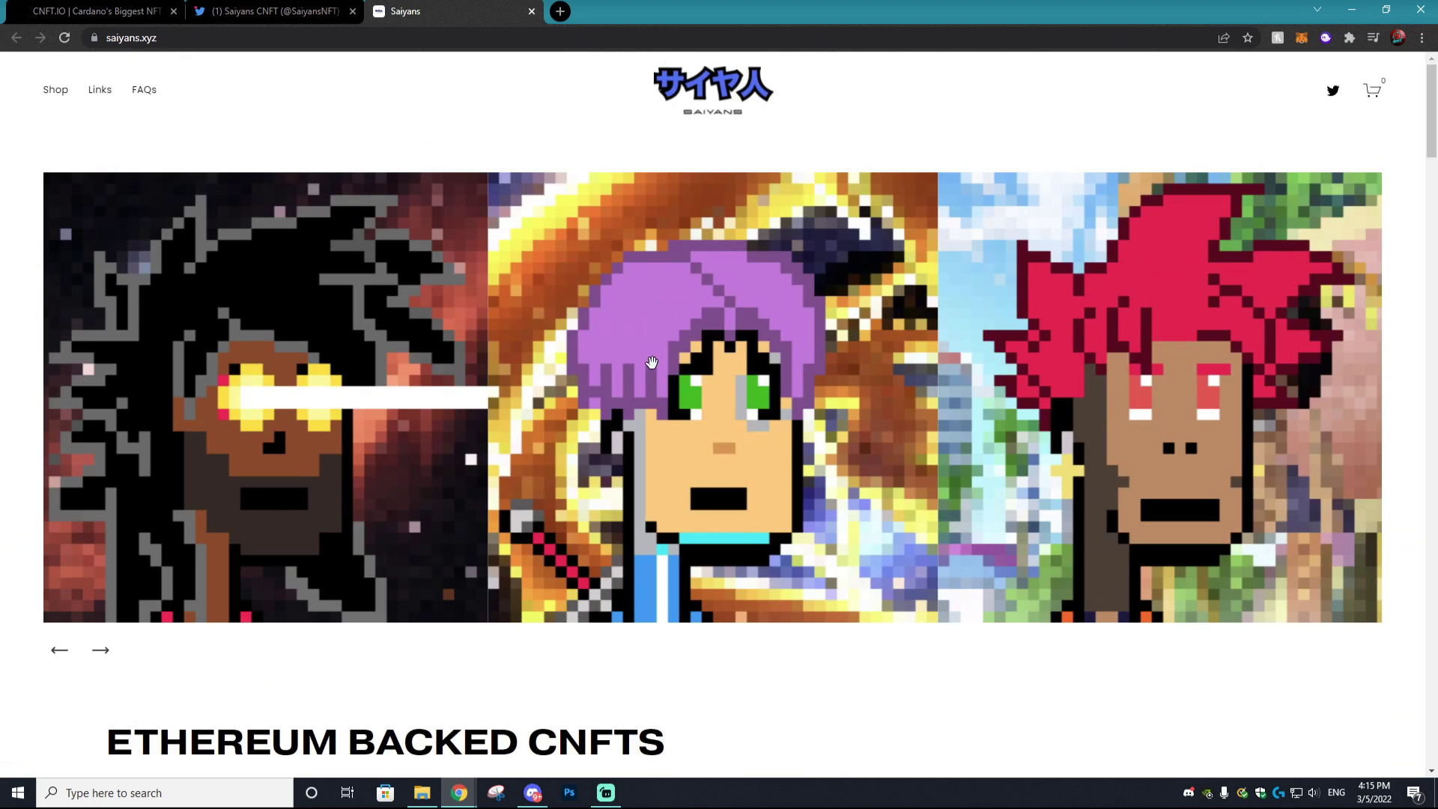
Step: Browse the Saiyans CNFT Twitter profile's pinned giveaway tweet and recent posts, then return to CNFT.io
left_click(335, 5)
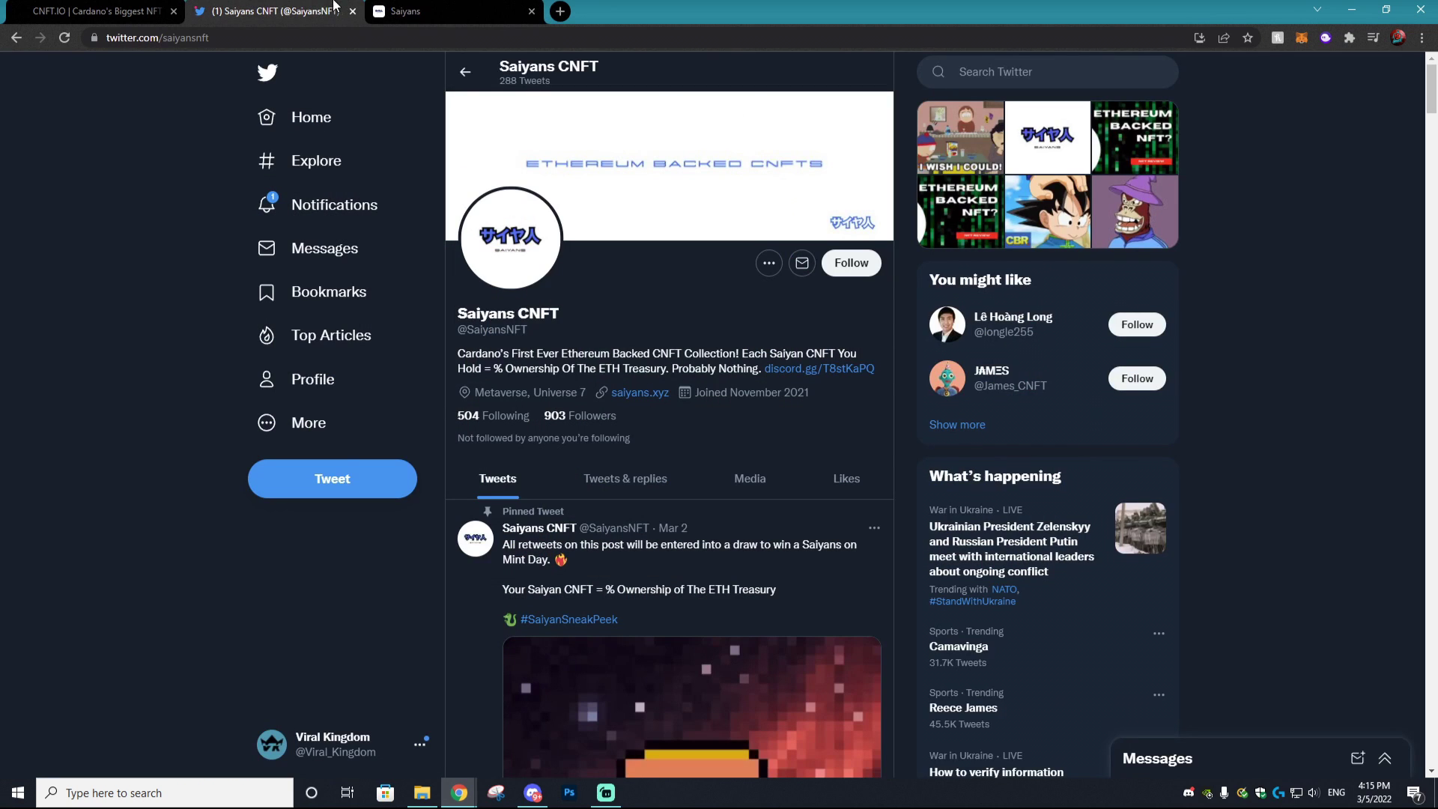
scroll(730, 402, "down", 4)
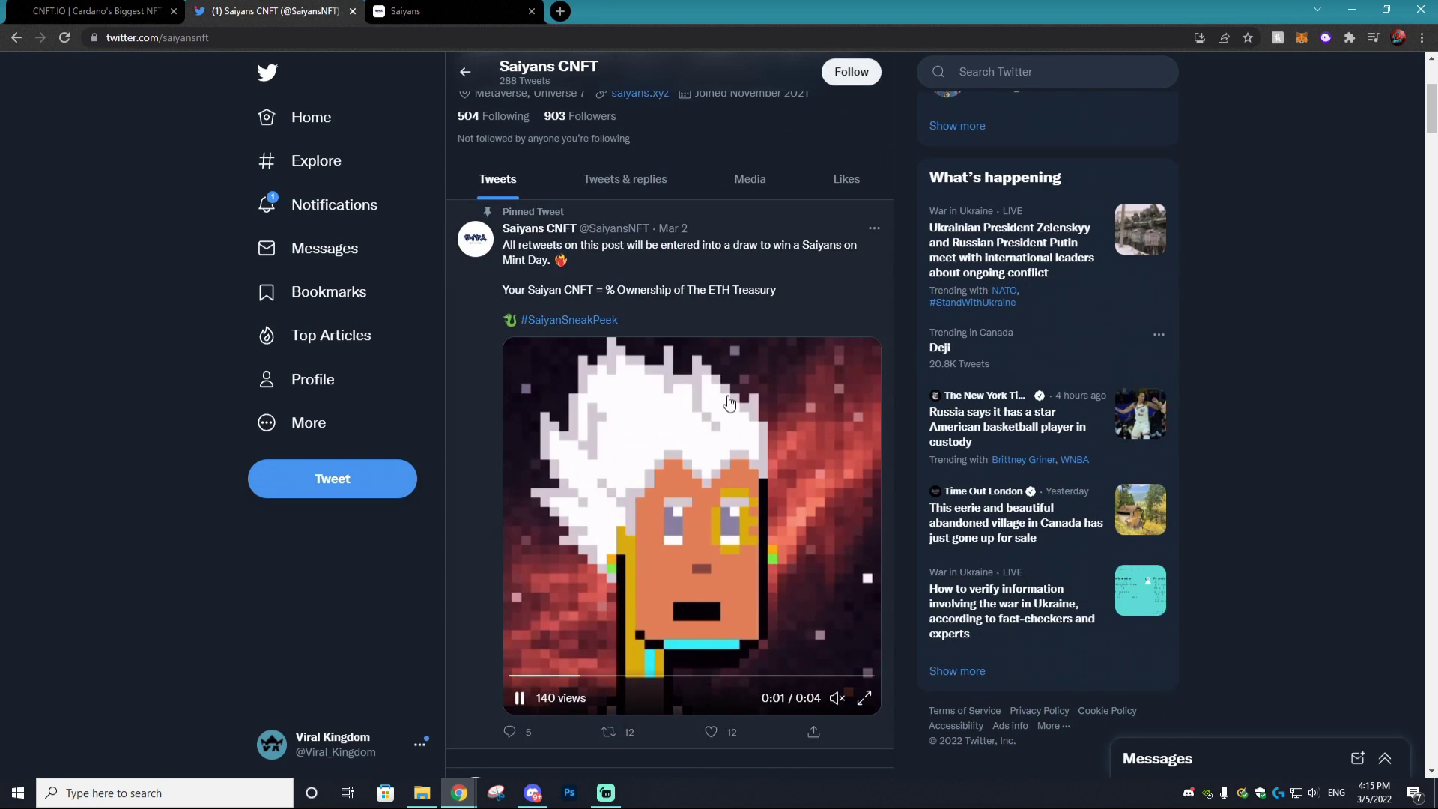
scroll(728, 402, "down", 4)
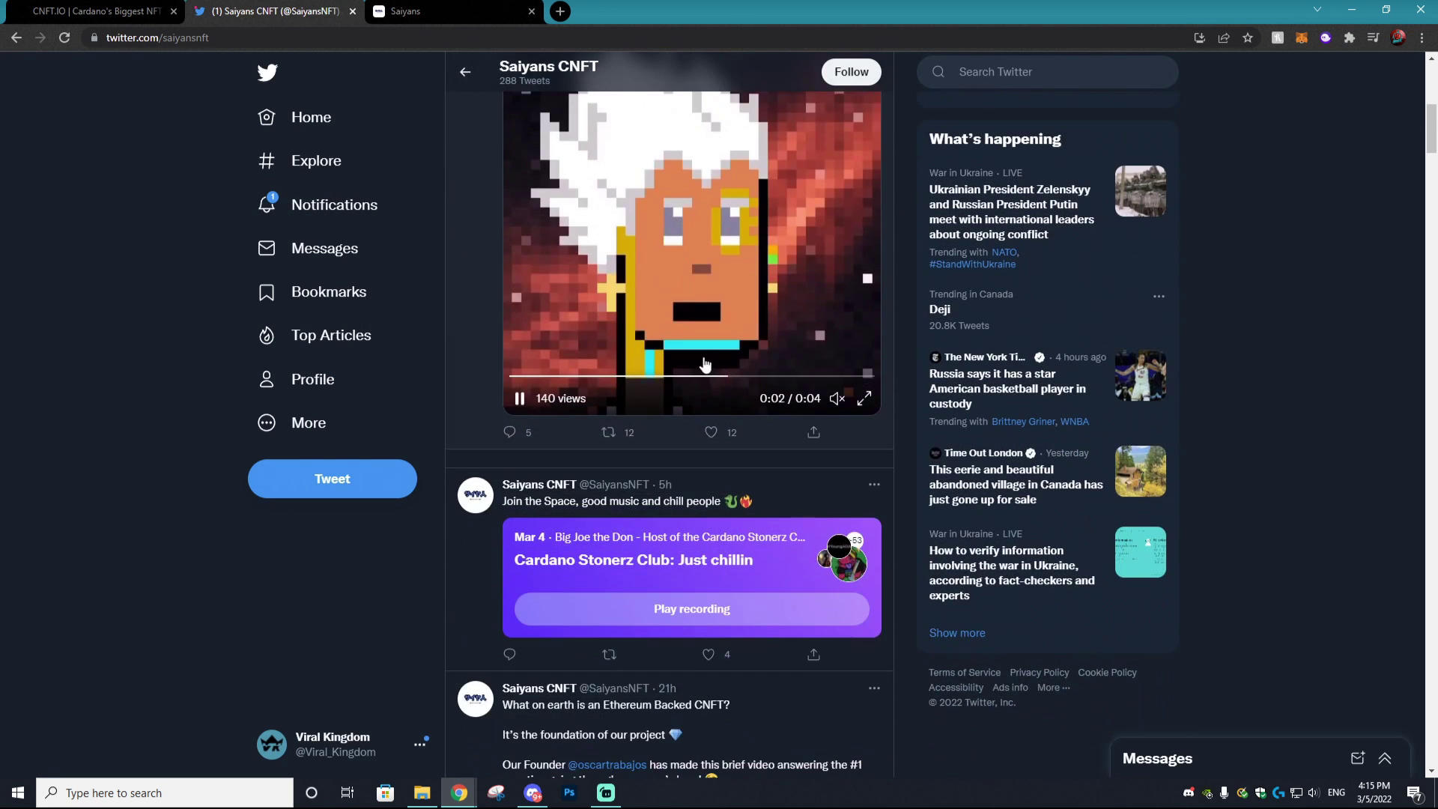
scroll(701, 365, "up", 3)
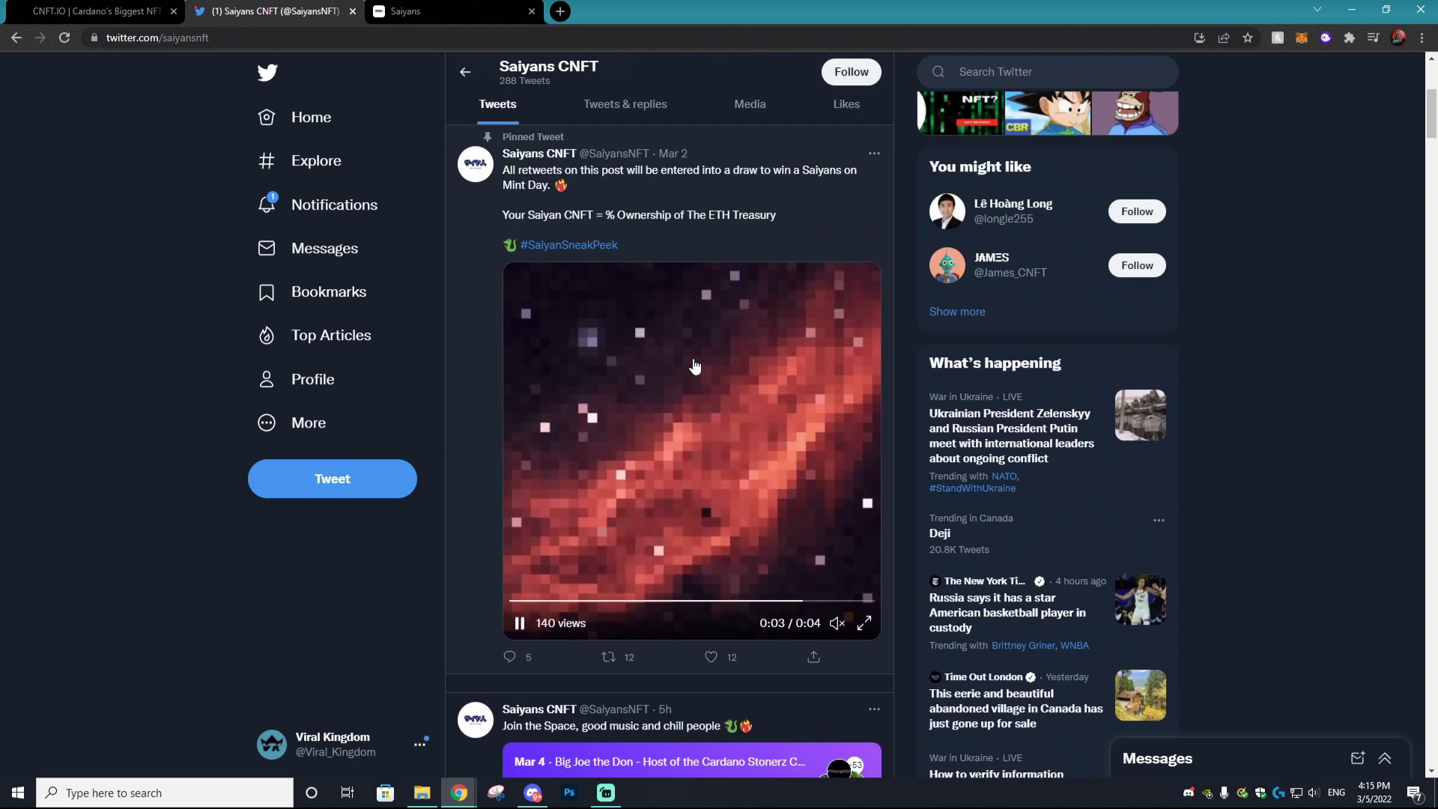
left_click(126, 6)
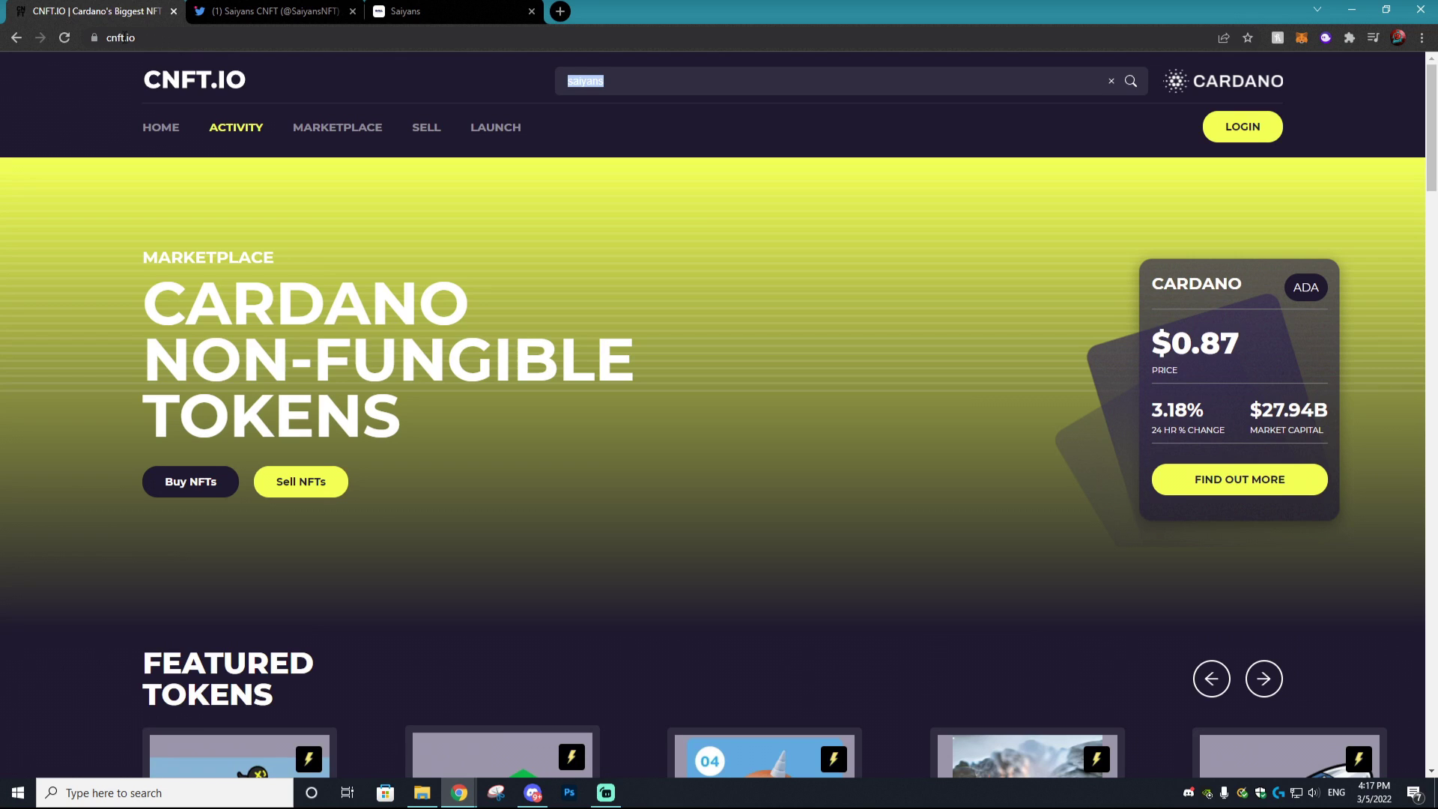
Step: Select the CNFT.io marketplace page's web address in the address bar
left_click(150, 34)
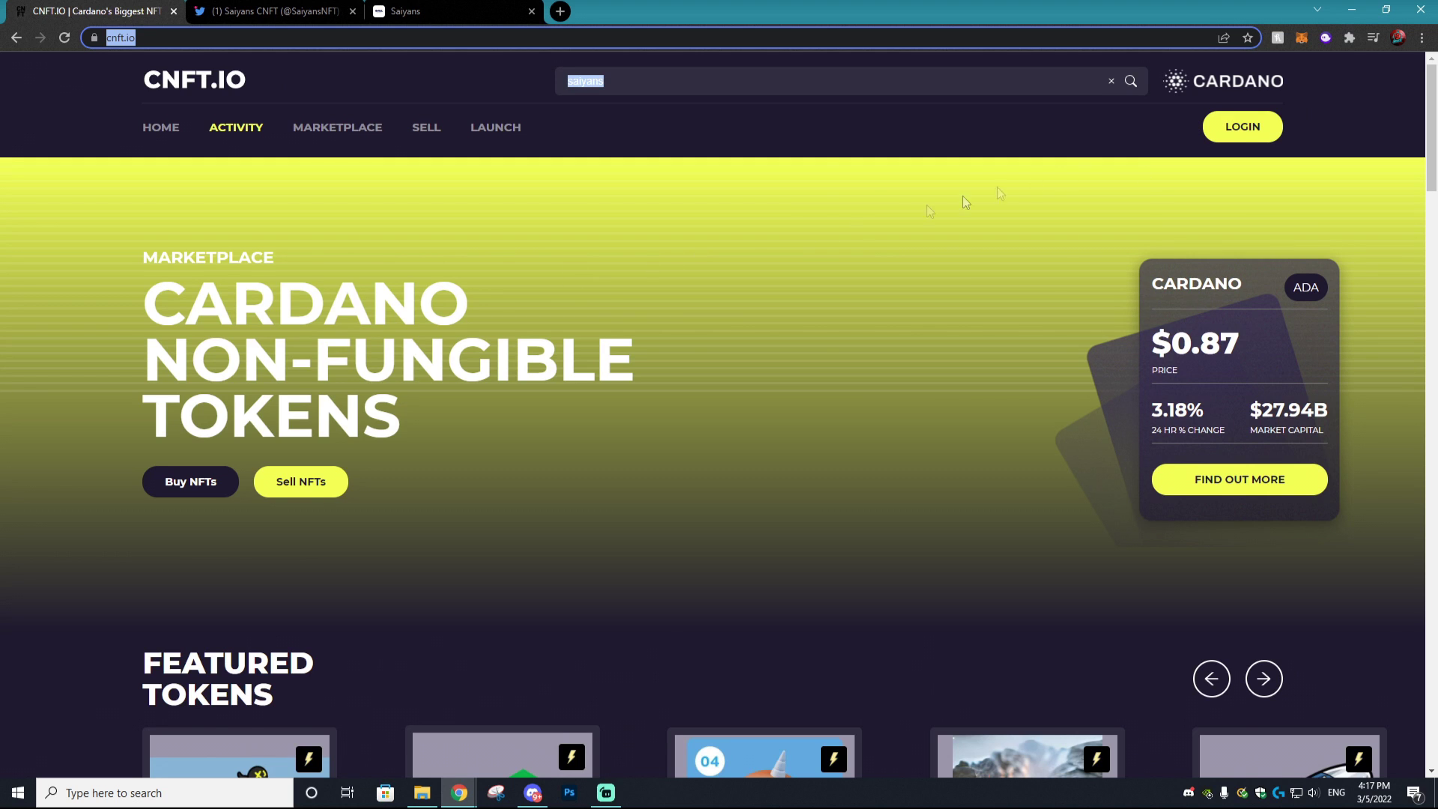
Step: Register a new CNFT.io account with a username and check its empty profile panel
left_click(1239, 127)
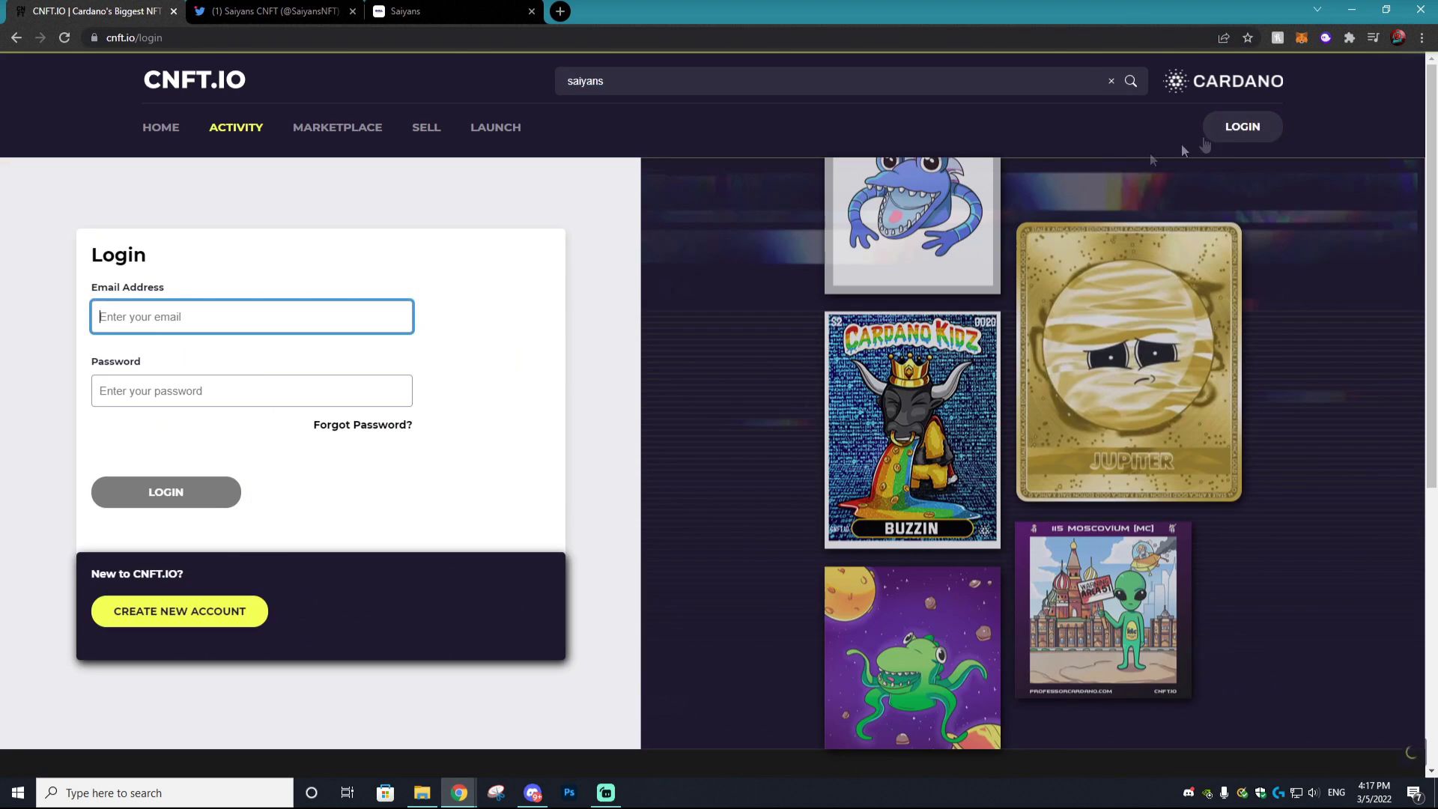
left_click(172, 607)
type("Sauce")
left_click(193, 400)
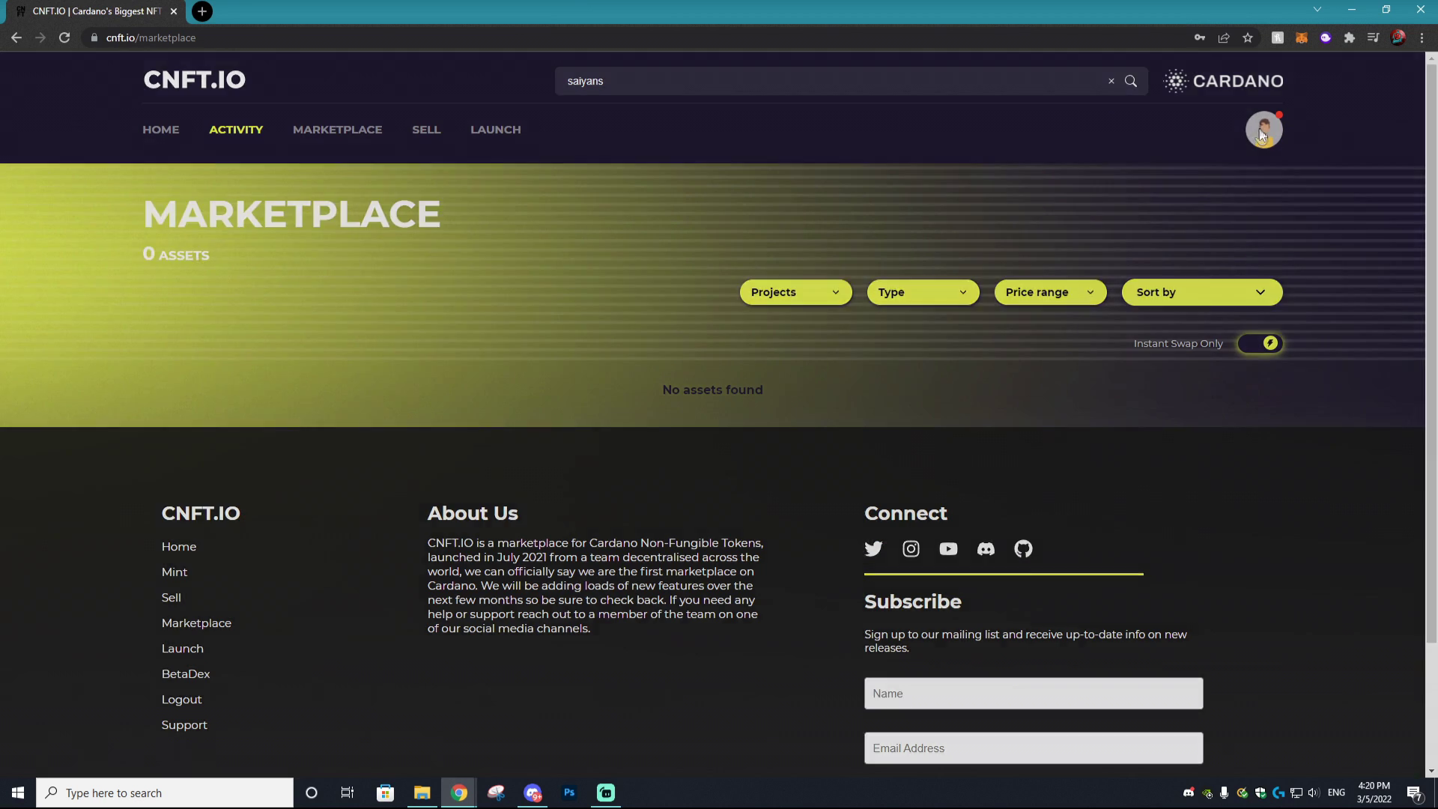
left_click(1247, 144)
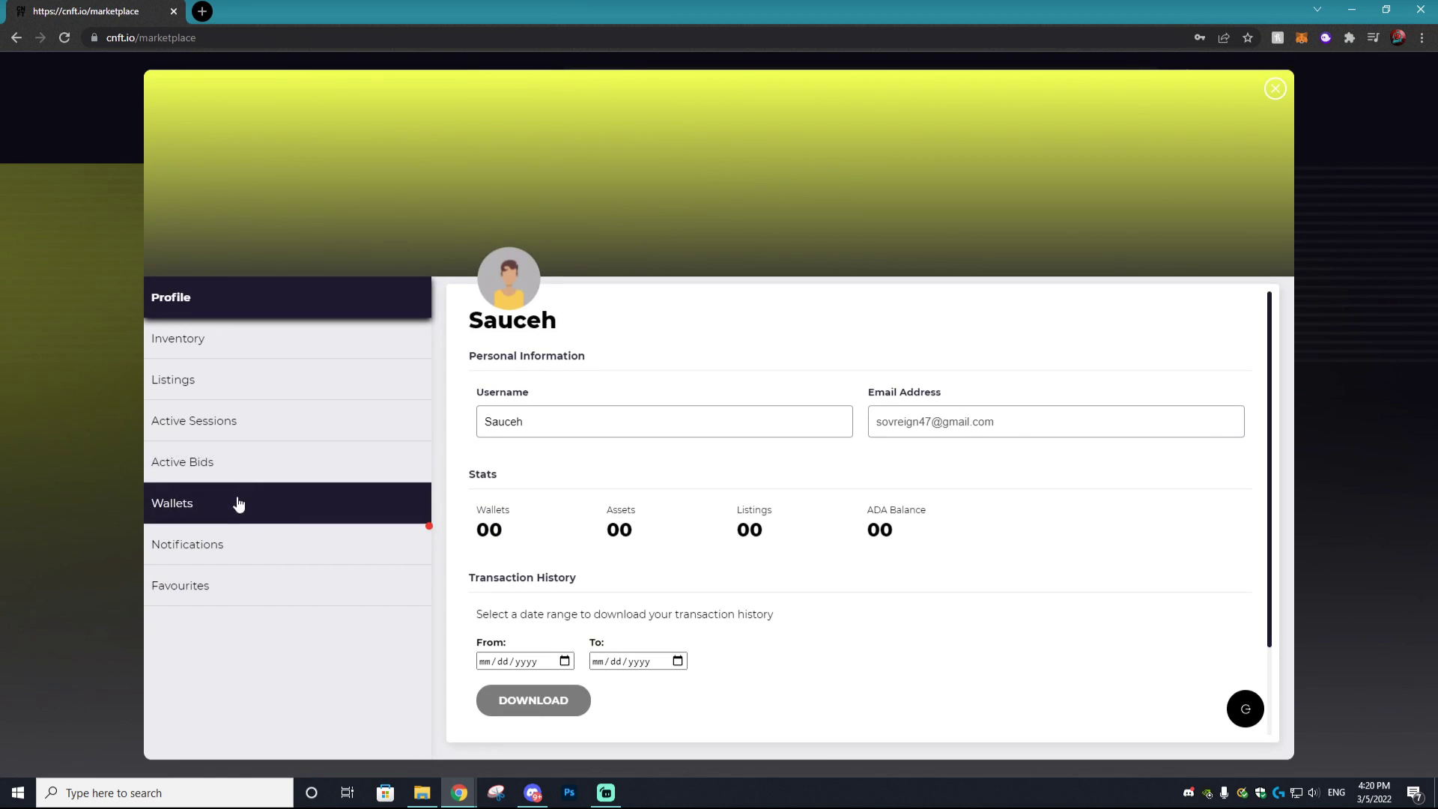
Step: Confirm no wallets are linked, then add the Nami extension to Chrome from the Web Store
left_click(238, 502)
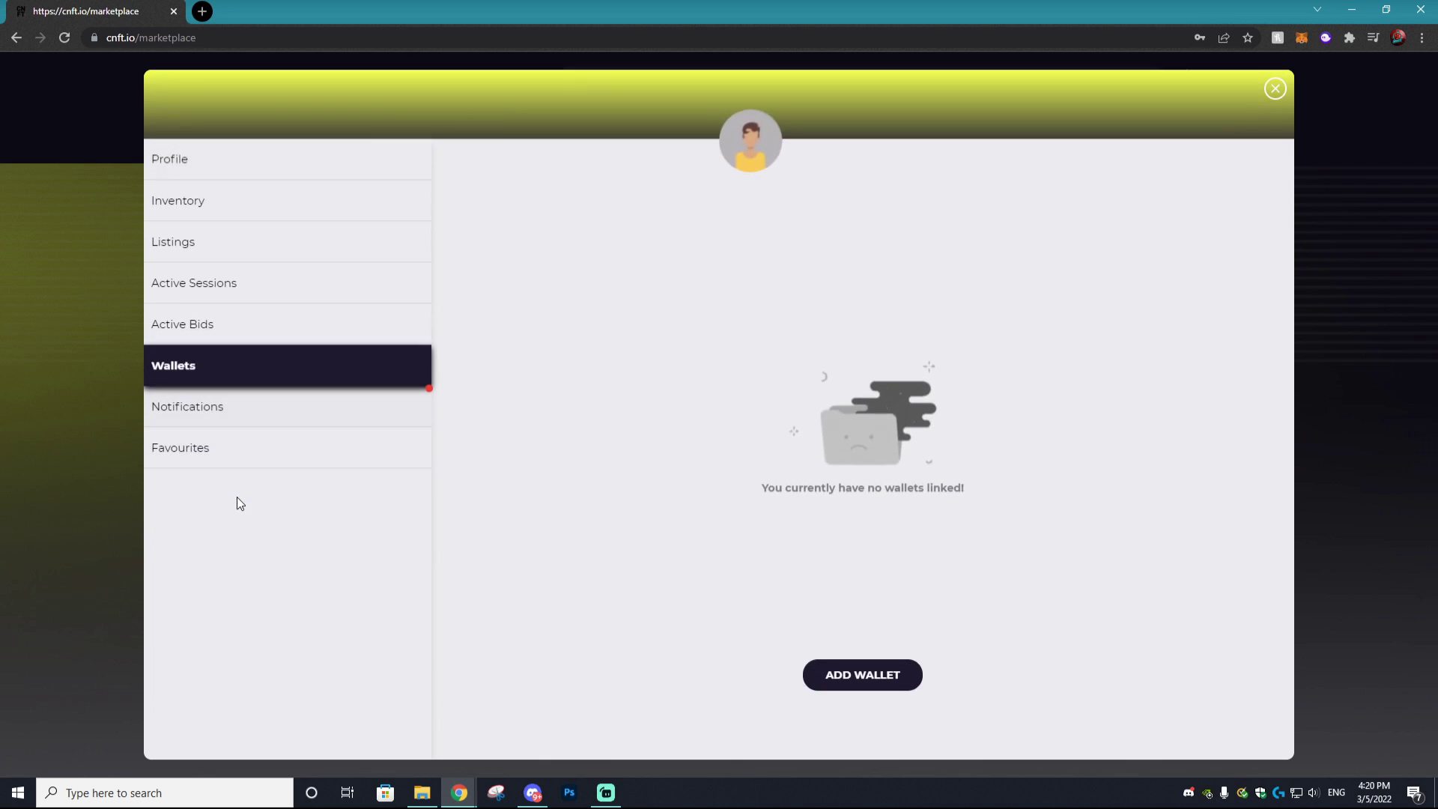
left_click(896, 677)
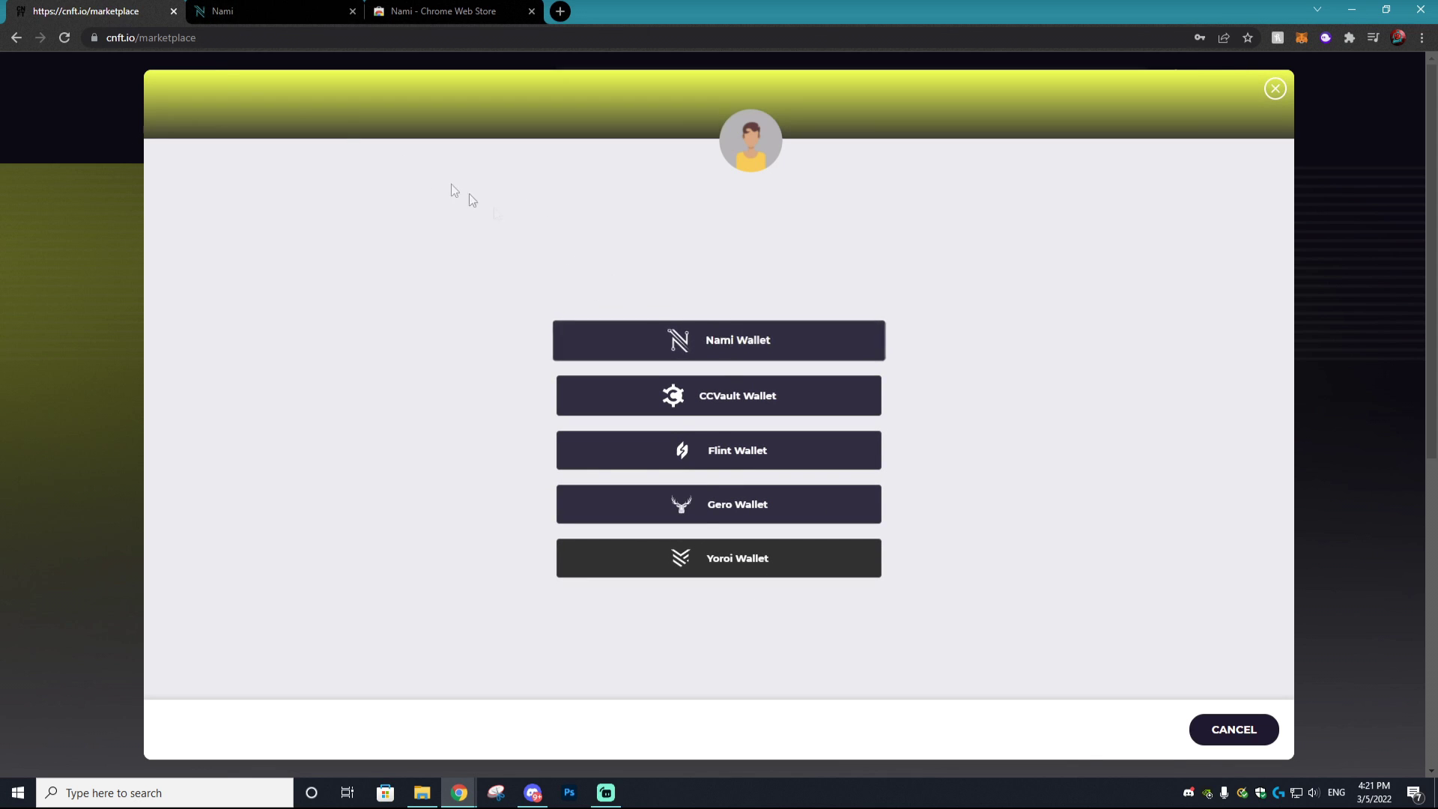
left_click(222, 12)
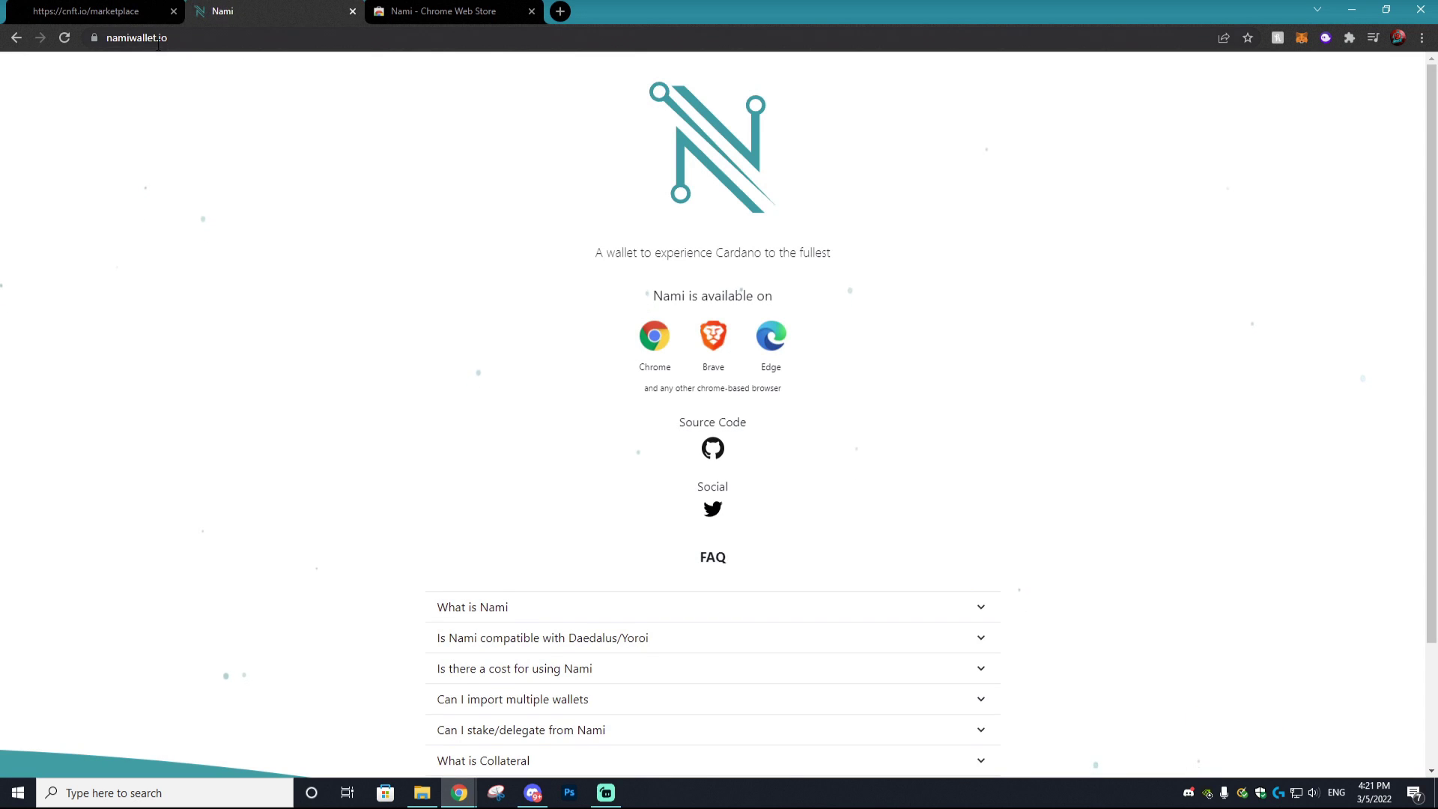
left_click(658, 339)
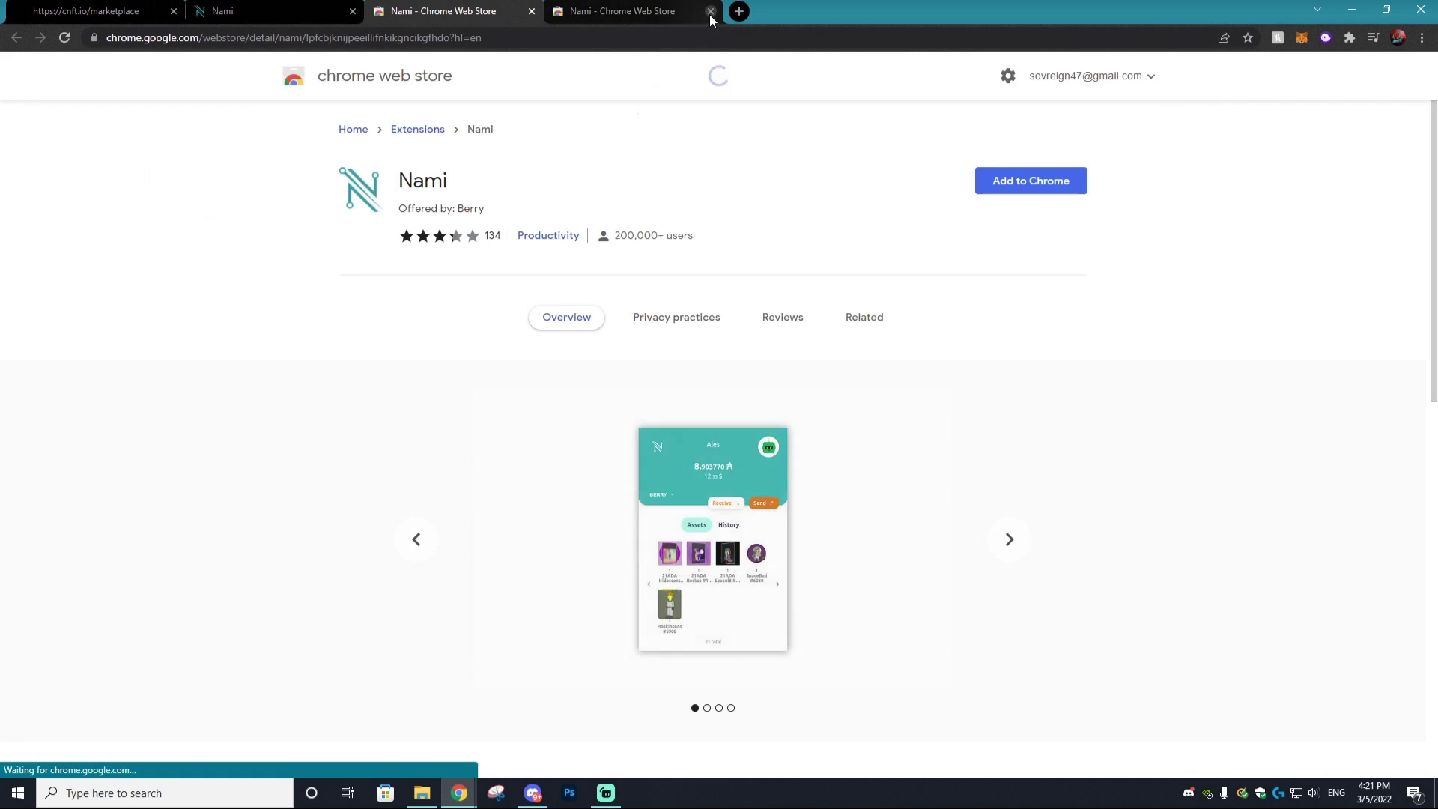
left_click(710, 11)
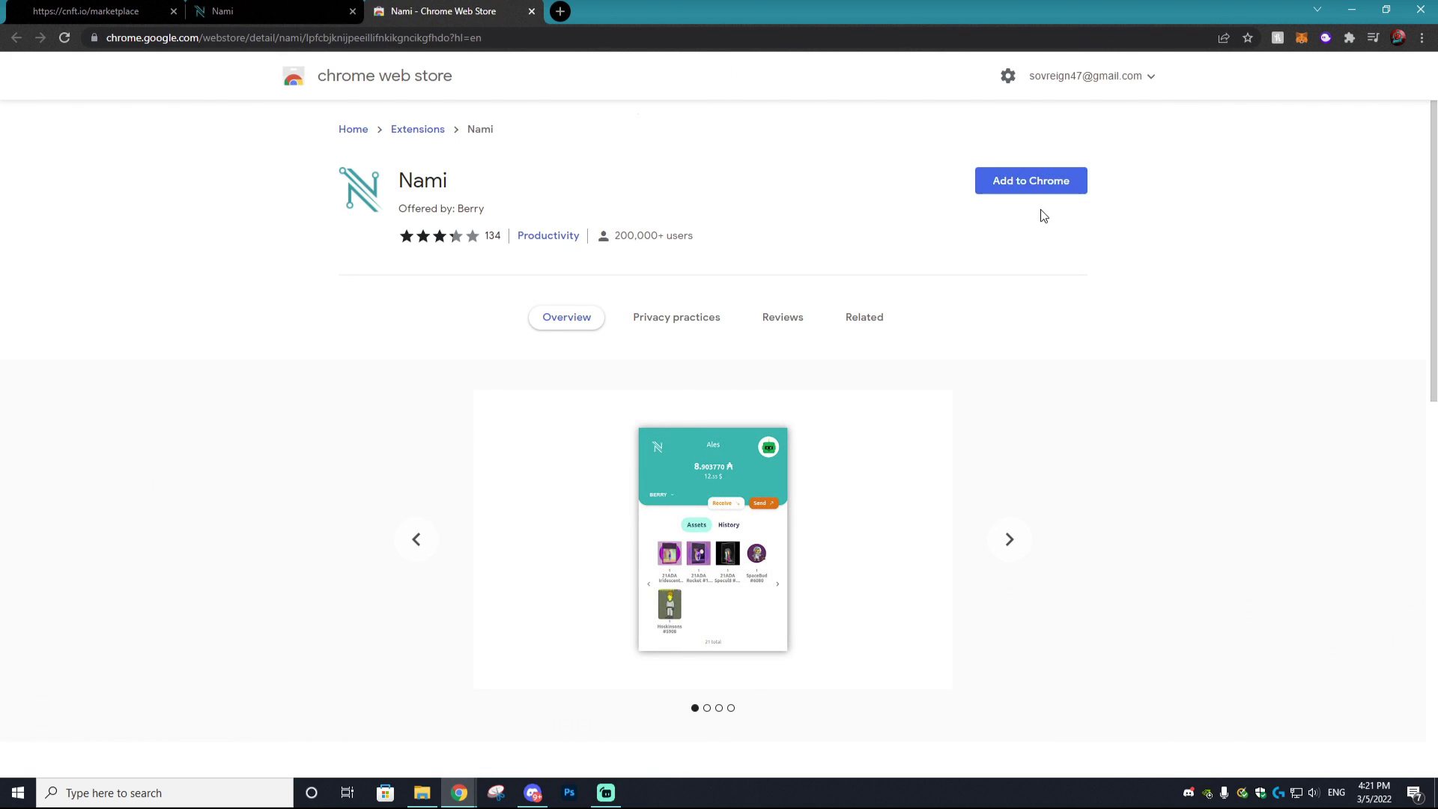
left_click(1012, 191)
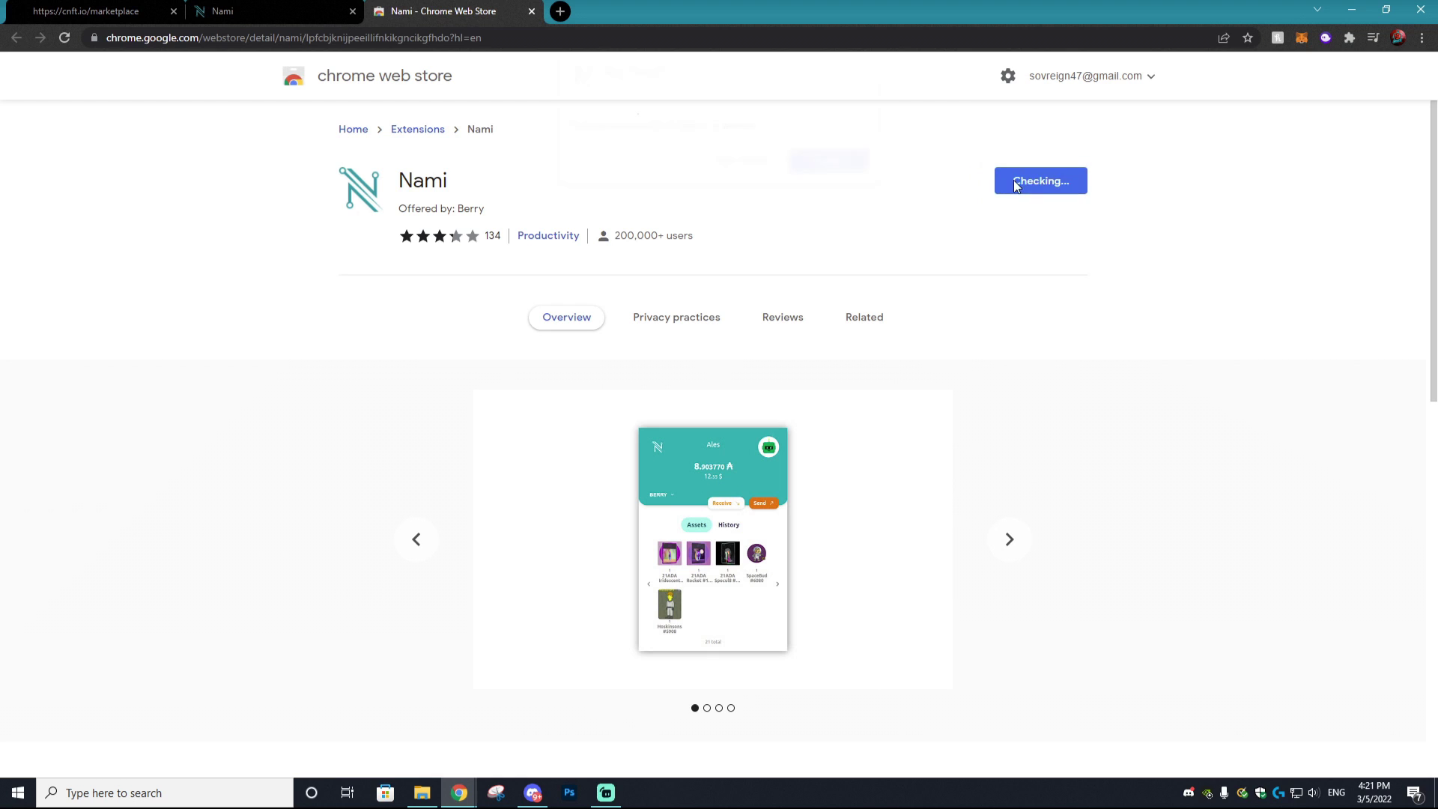
left_click(759, 168)
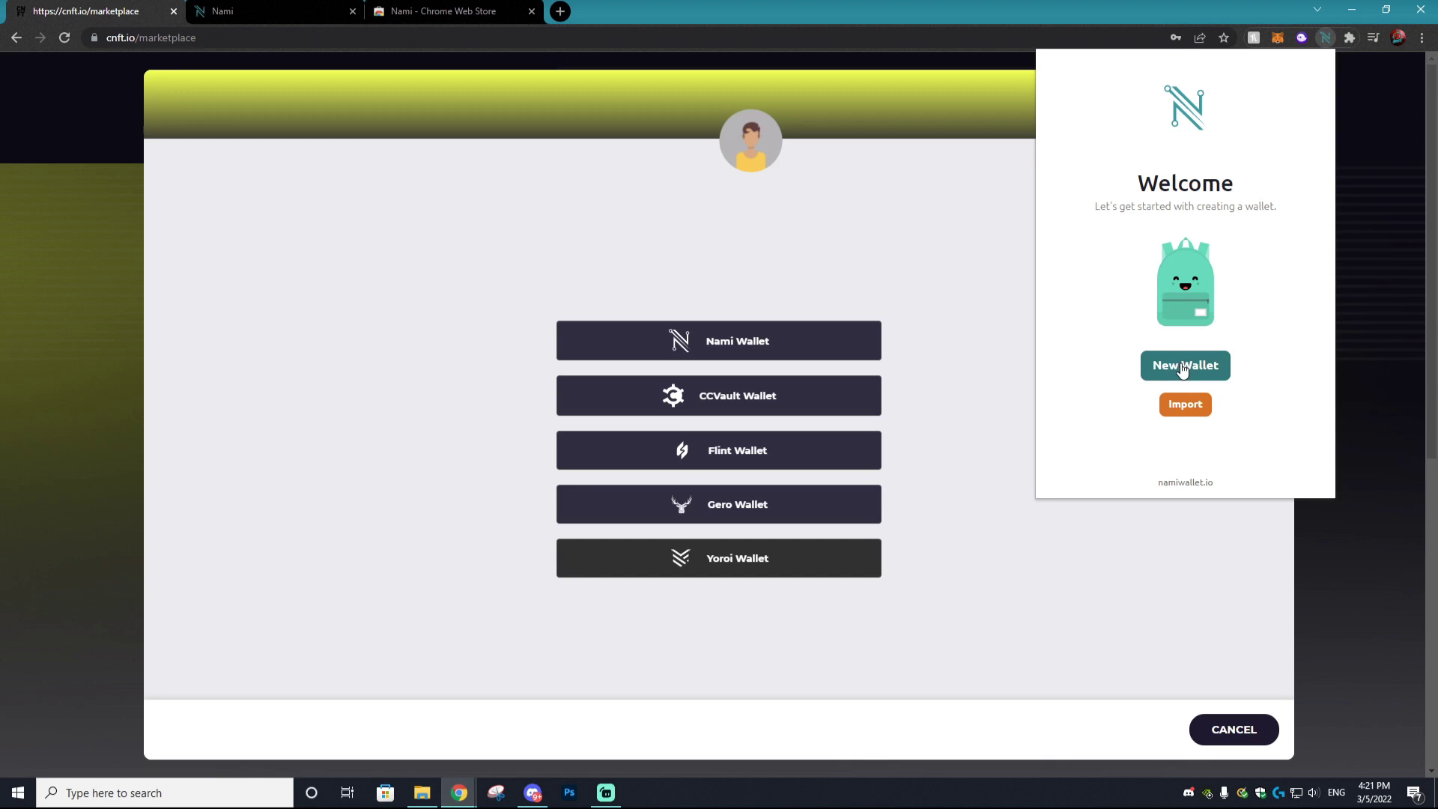
Step: Start a new Nami wallet after accepting the terms of use, then reopen the CNFT.io profile
left_click(1180, 366)
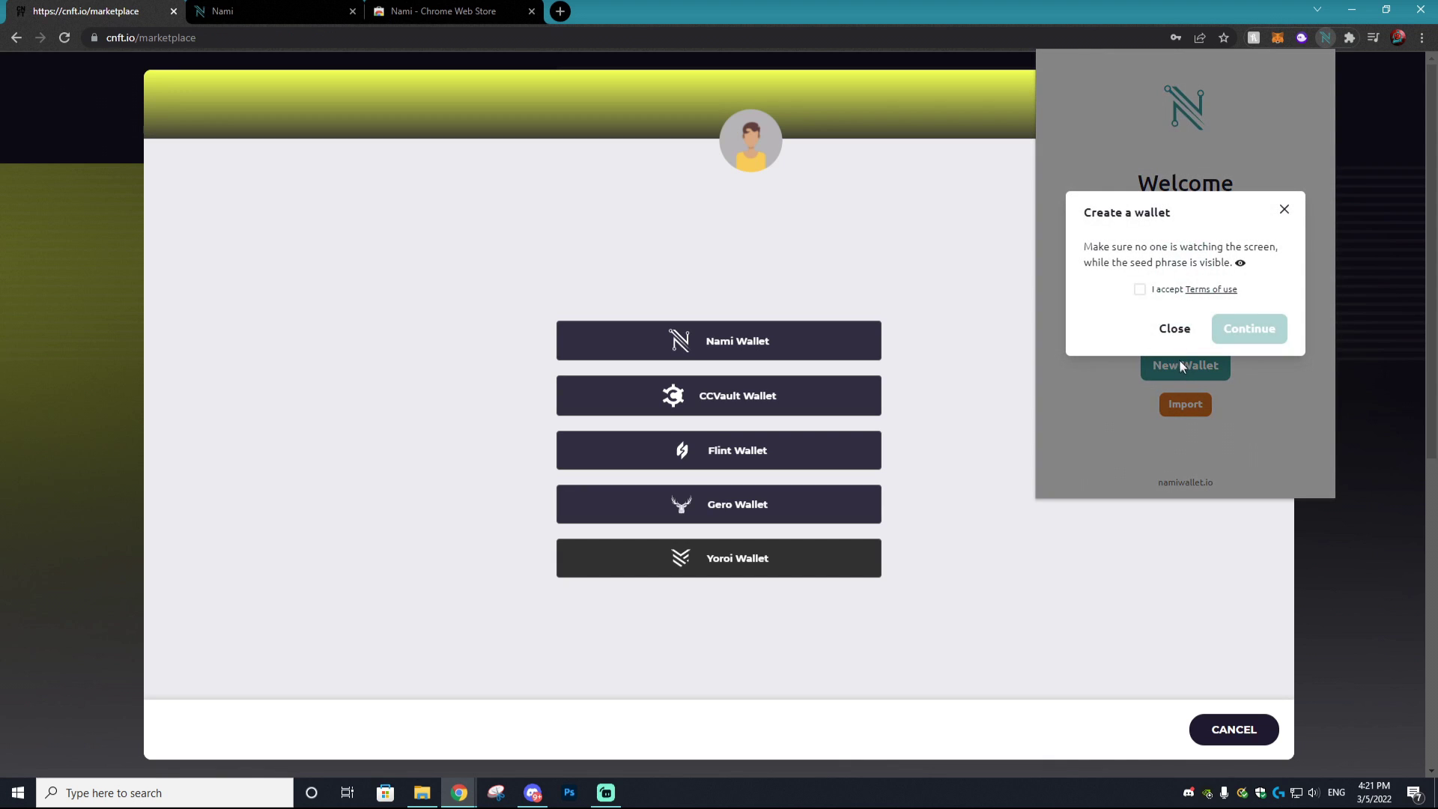
left_click(1139, 289)
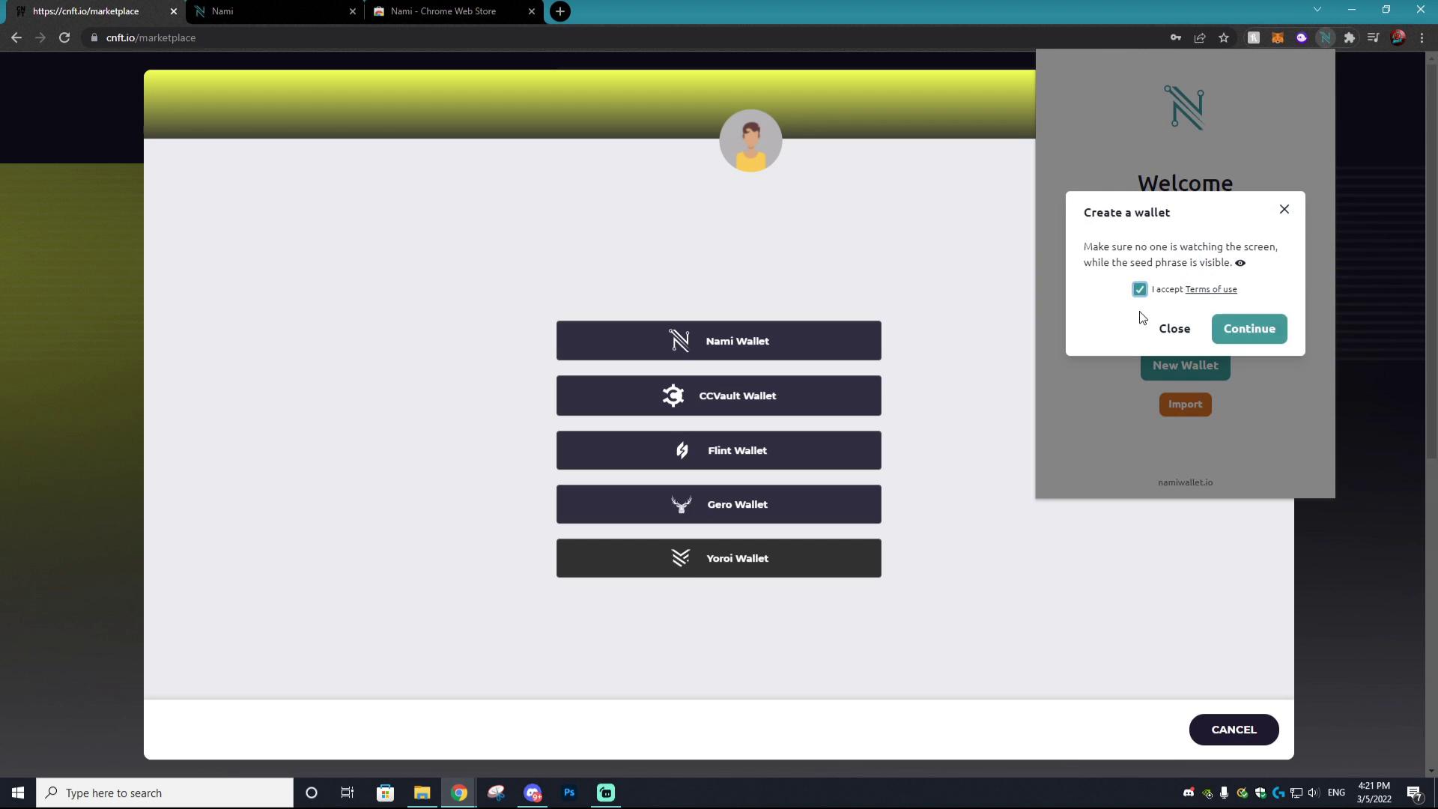
left_click(1246, 328)
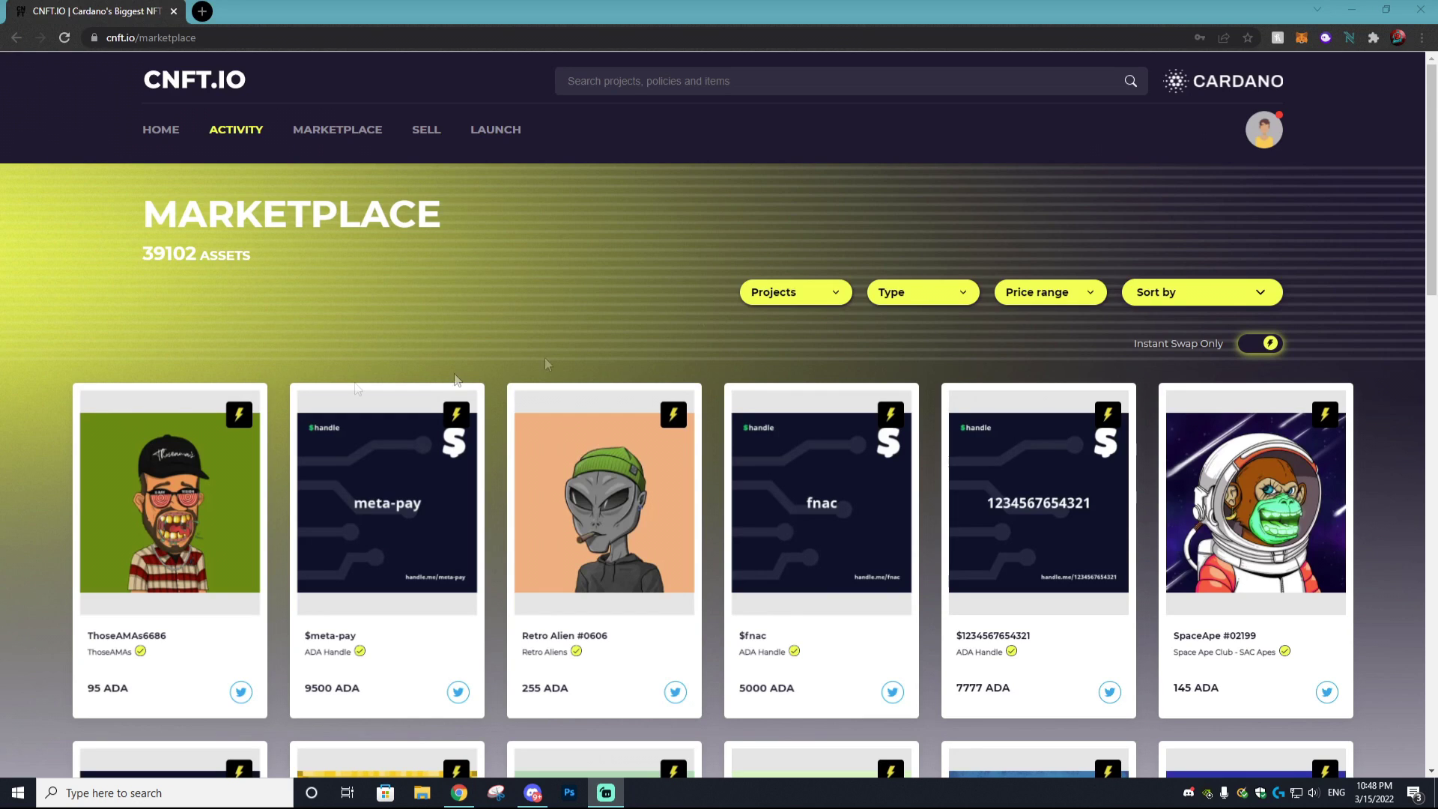
left_click(1265, 130)
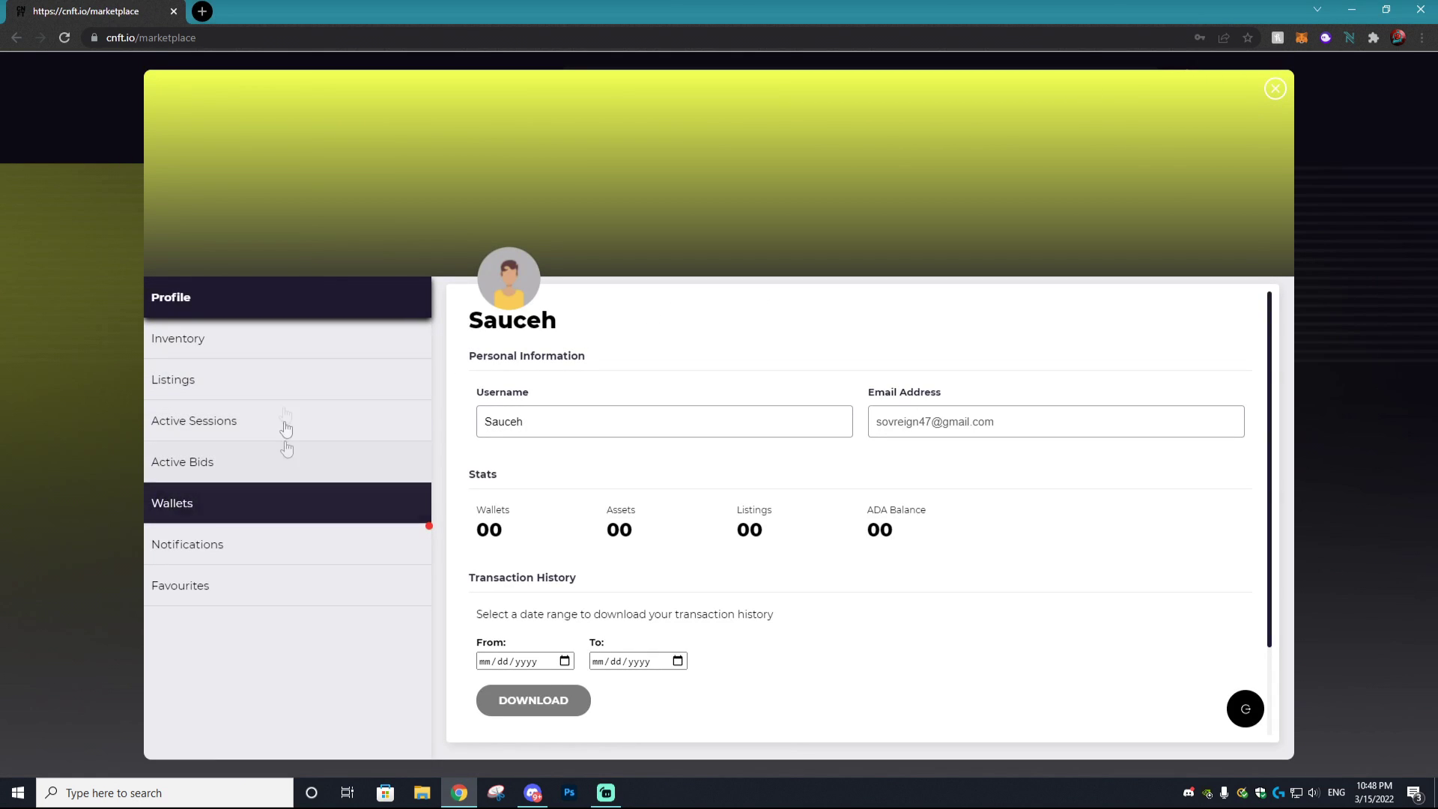
Step: Add Nami under the profile's Wallets, sign the marketplace request, and confirm with the wallet password
left_click(229, 501)
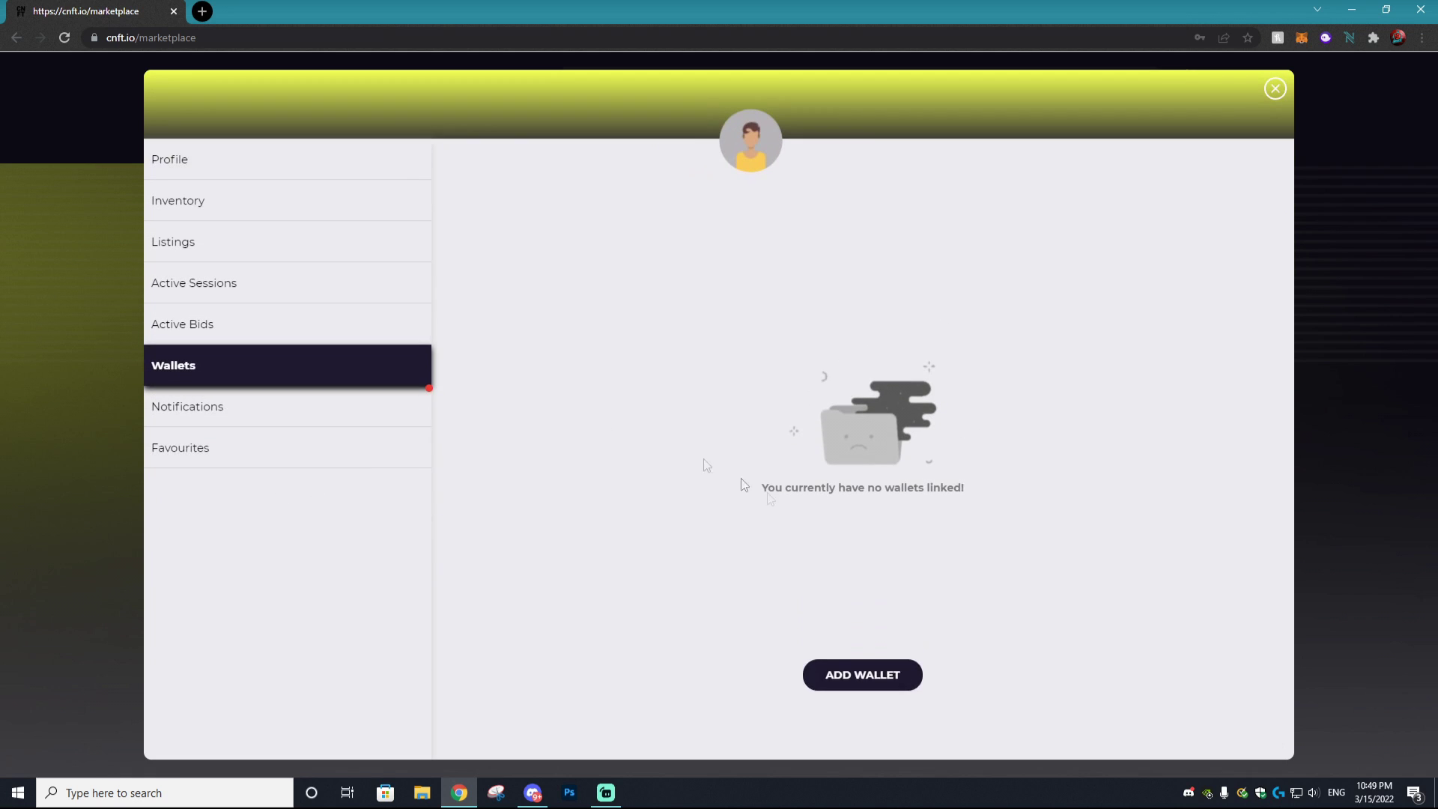
left_click(853, 683)
left_click(705, 335)
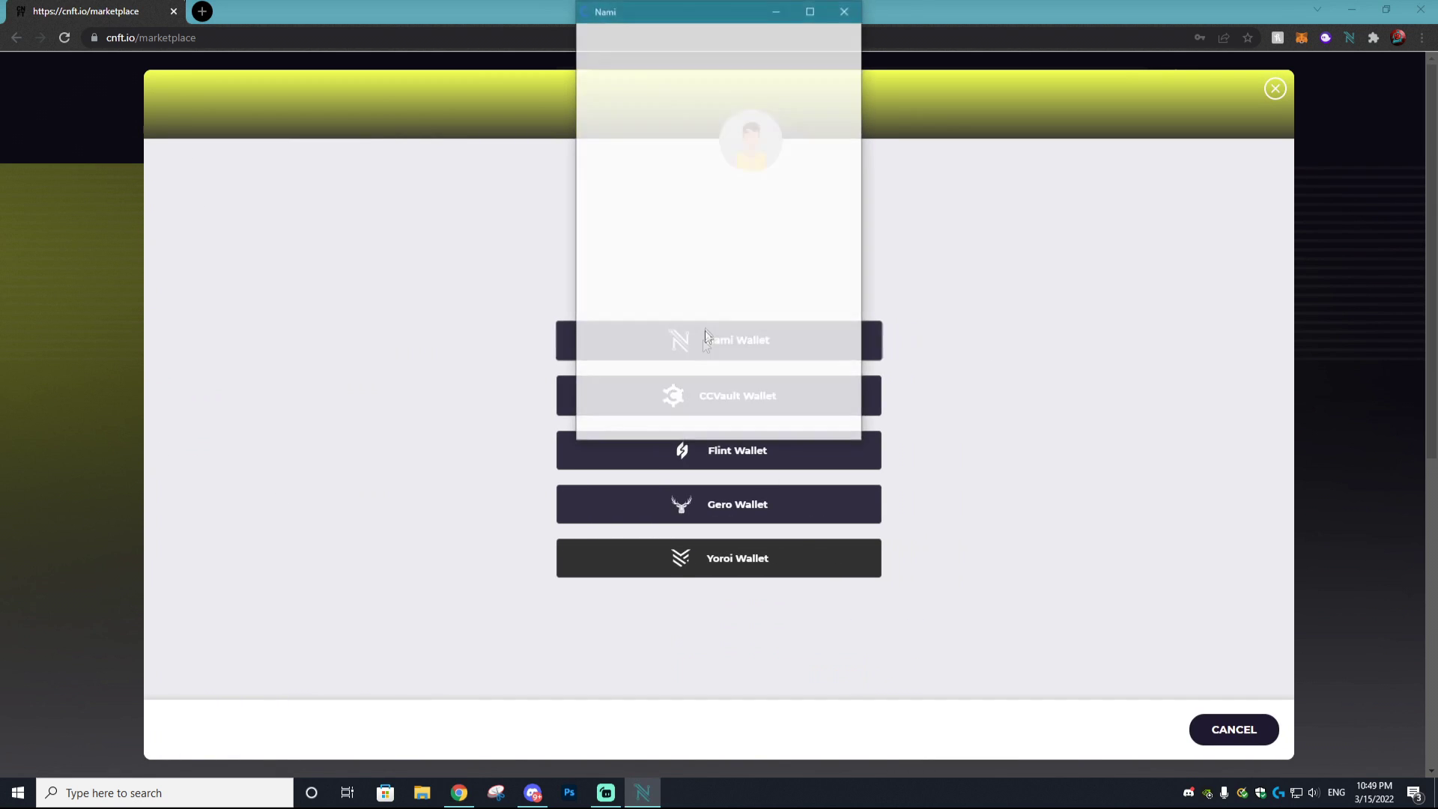
left_click(771, 449)
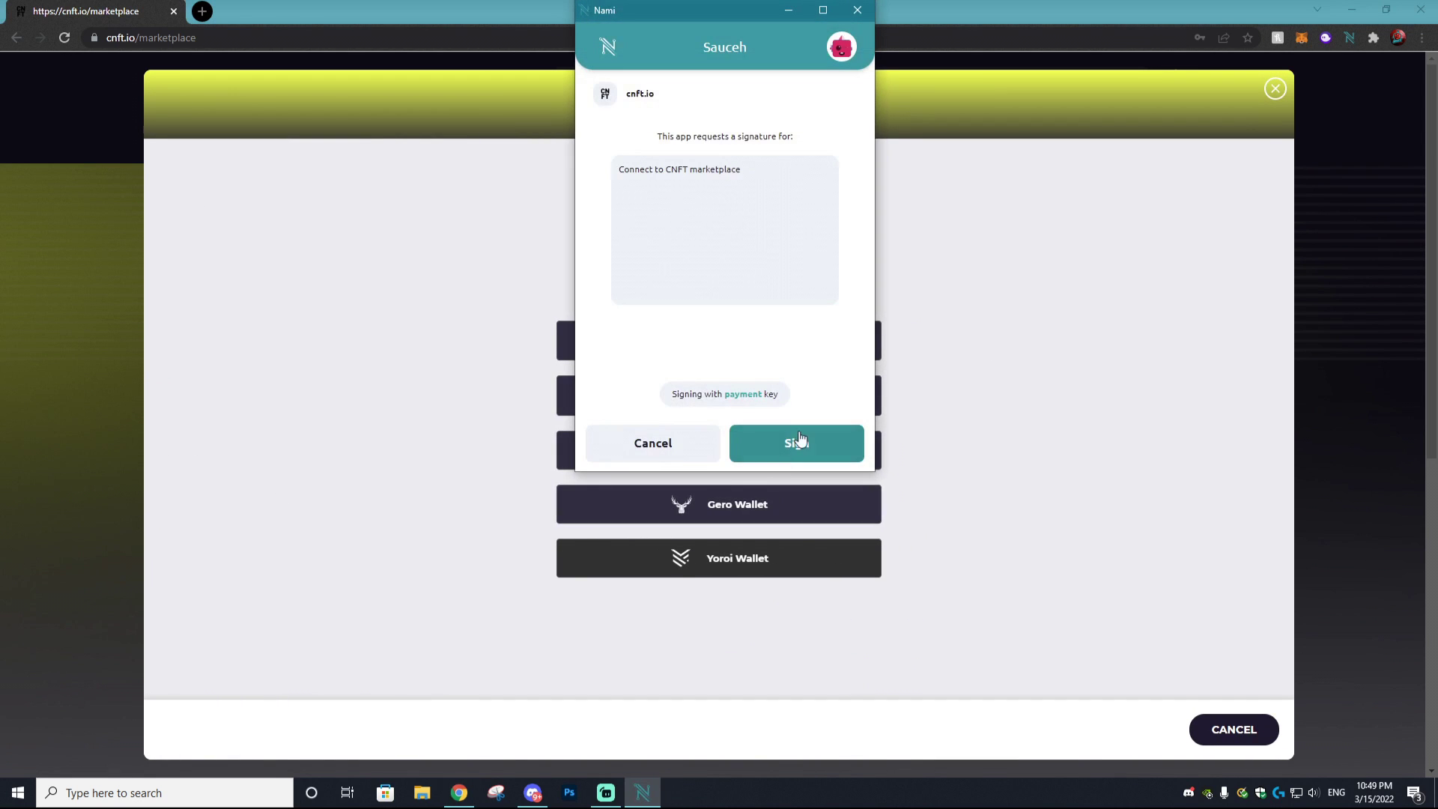
left_click(796, 443)
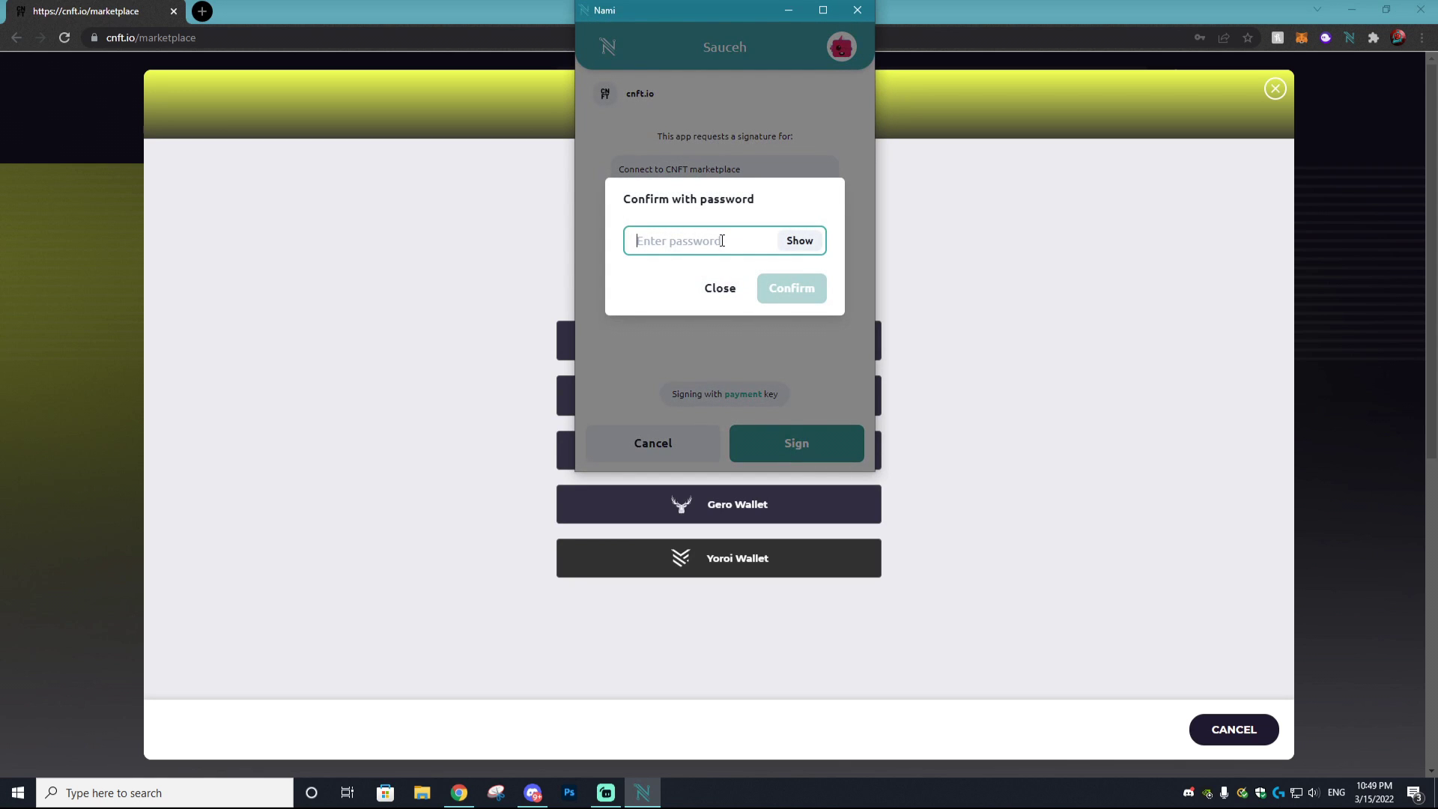
key("ctrl+v")
key("Return")
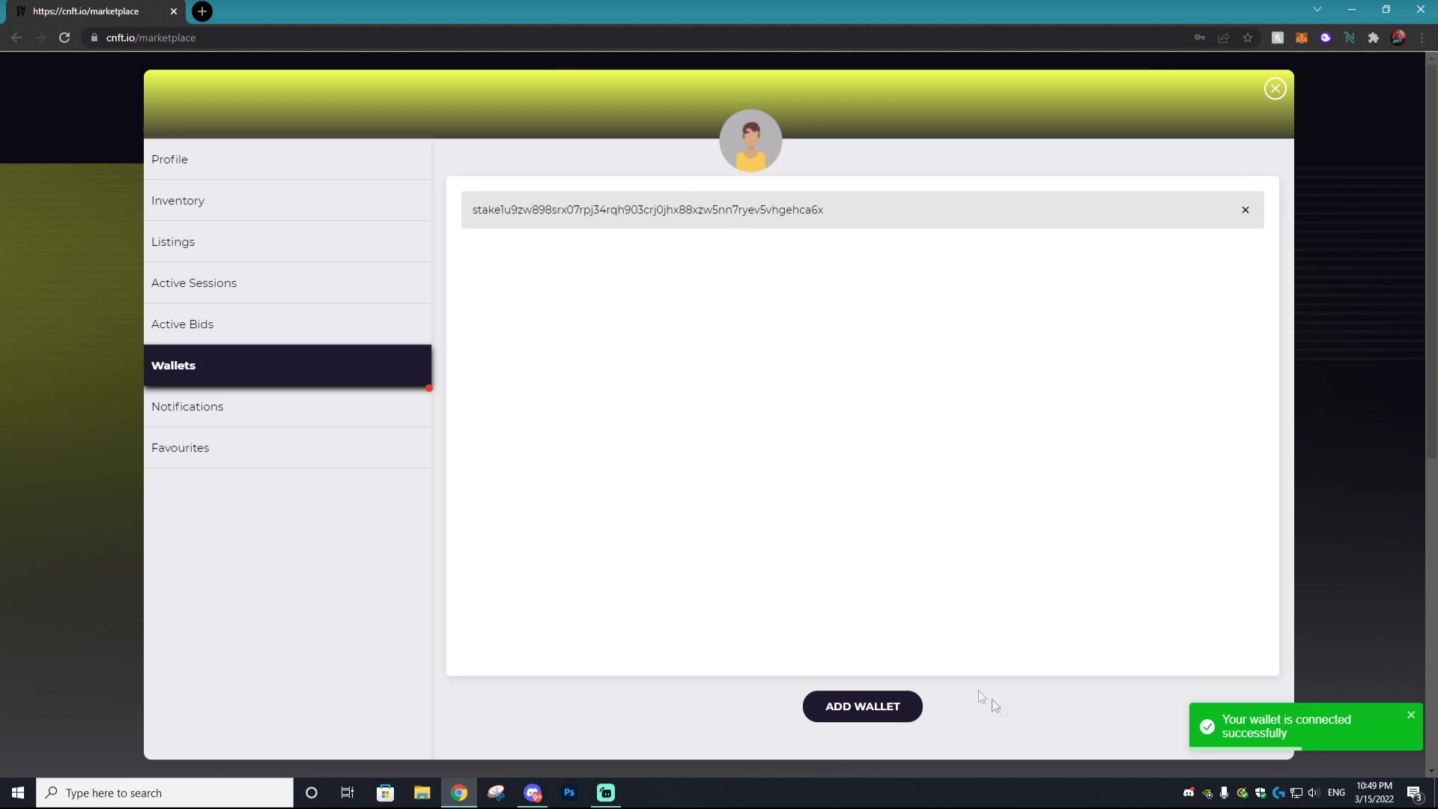
left_click(196, 162)
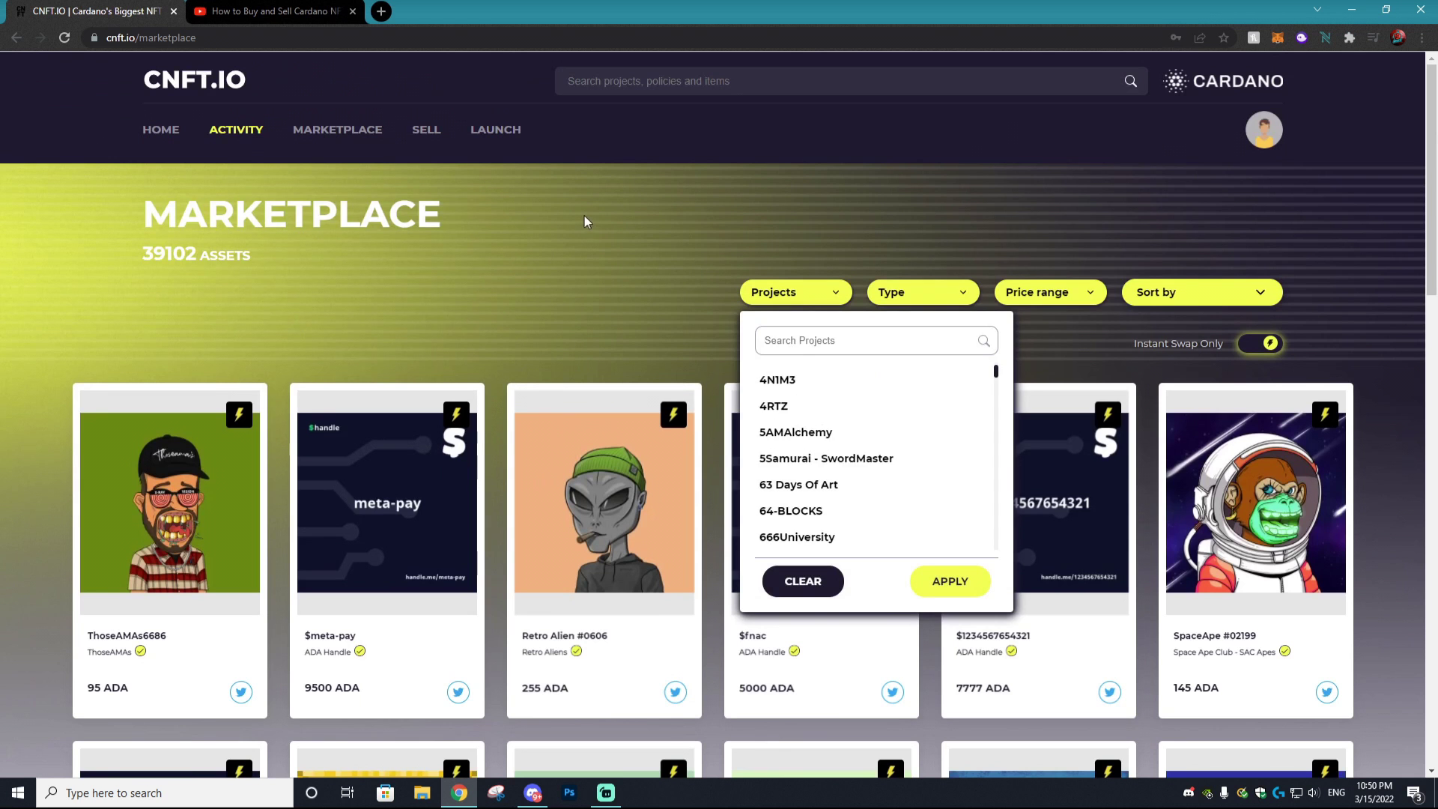
Step: Open and browse the marketplace's project filter list
left_click(583, 215)
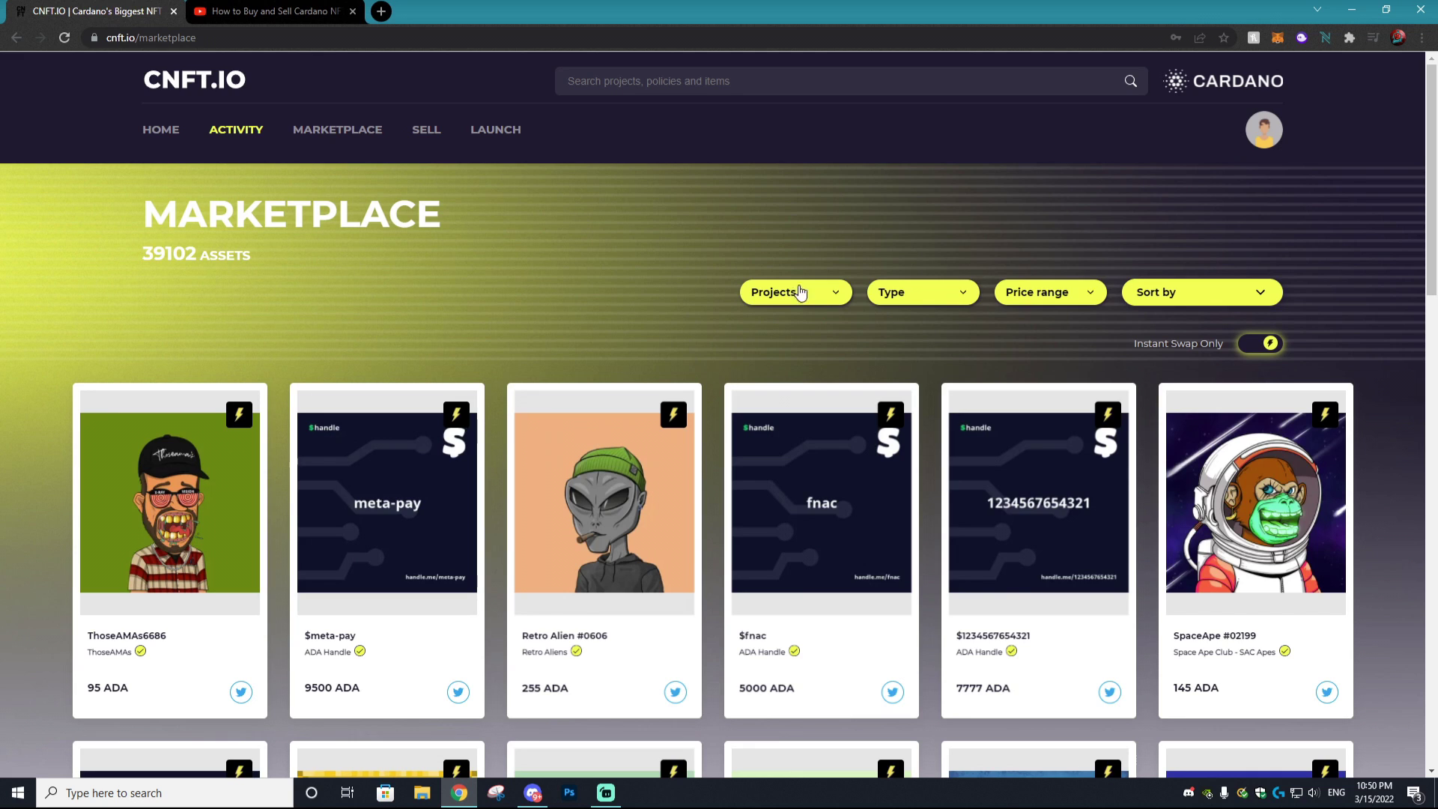
left_click(822, 294)
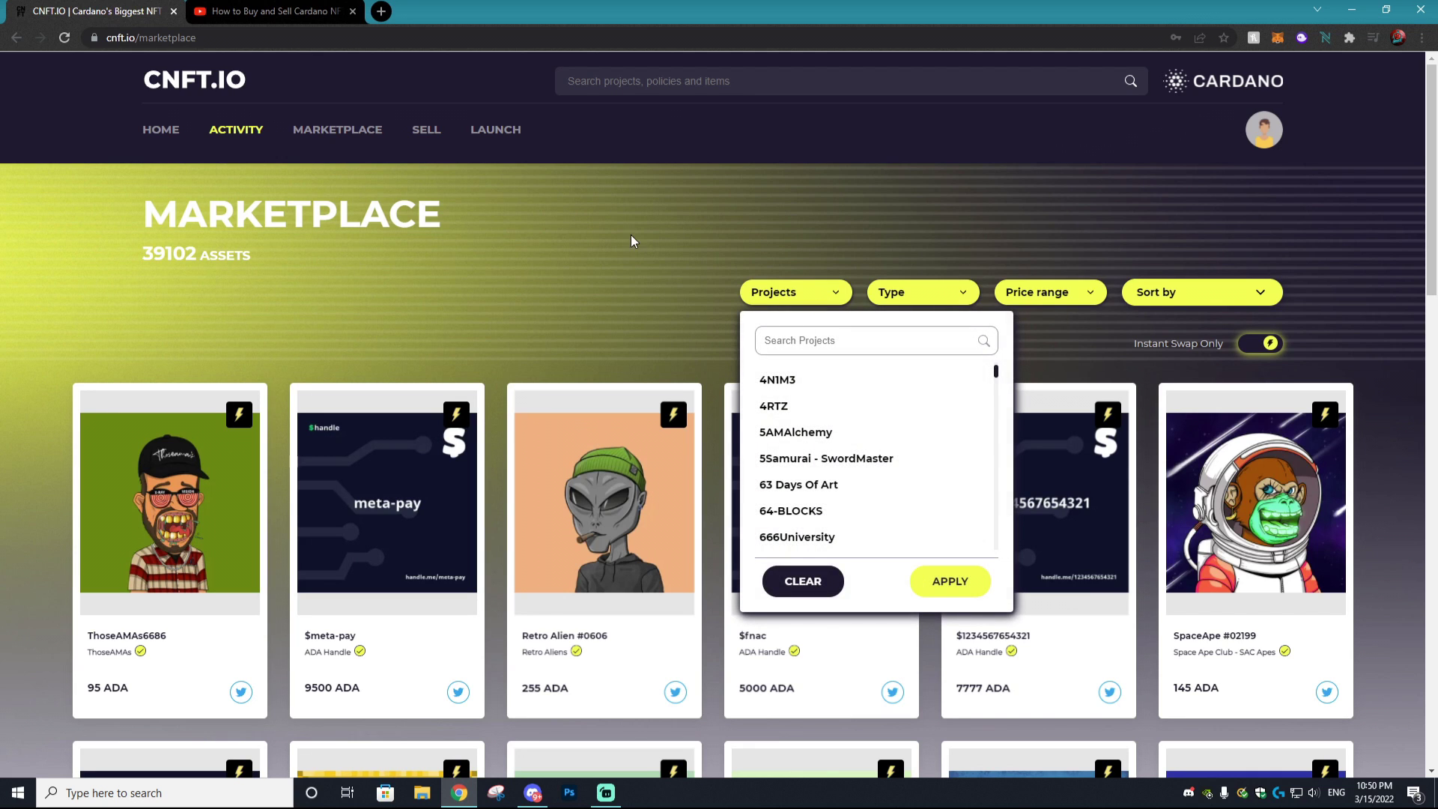
left_click(631, 236)
left_click(787, 291)
scroll(883, 453, "down", 3)
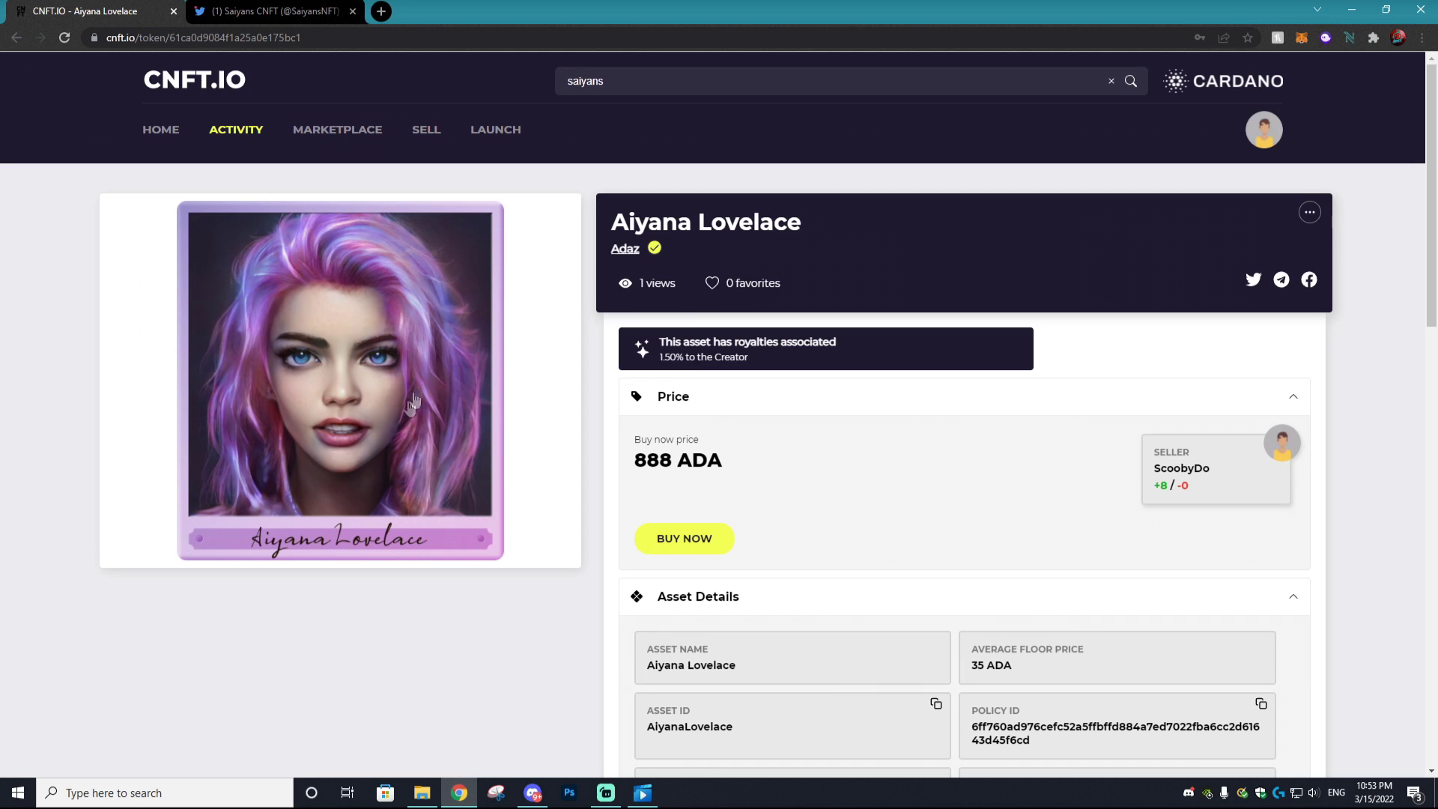
scroll(772, 423, "down", 4)
Step: Buy Aiyana Lovelace for 888 ADA and select the payment address on the payment page
left_click(706, 248)
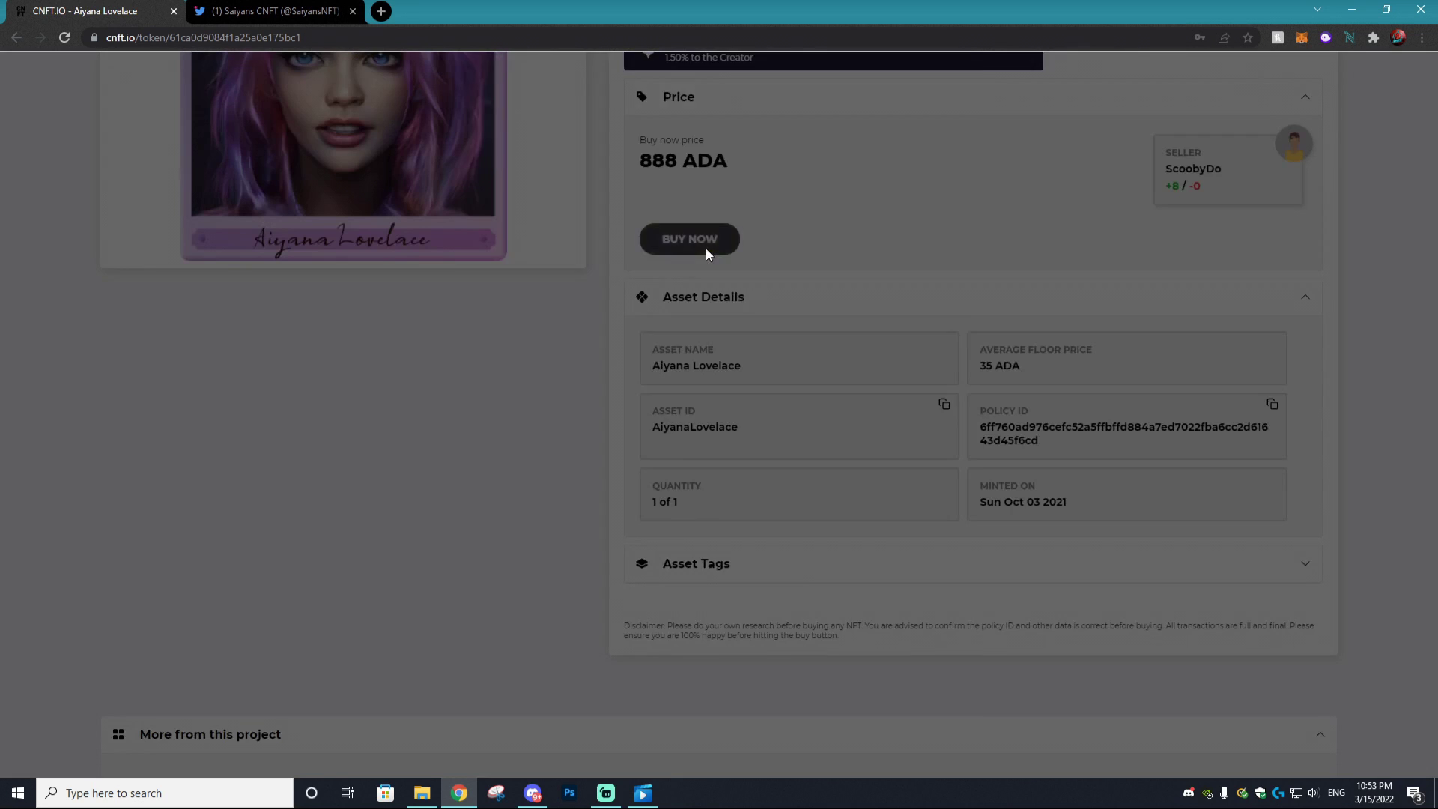
left_click(937, 491)
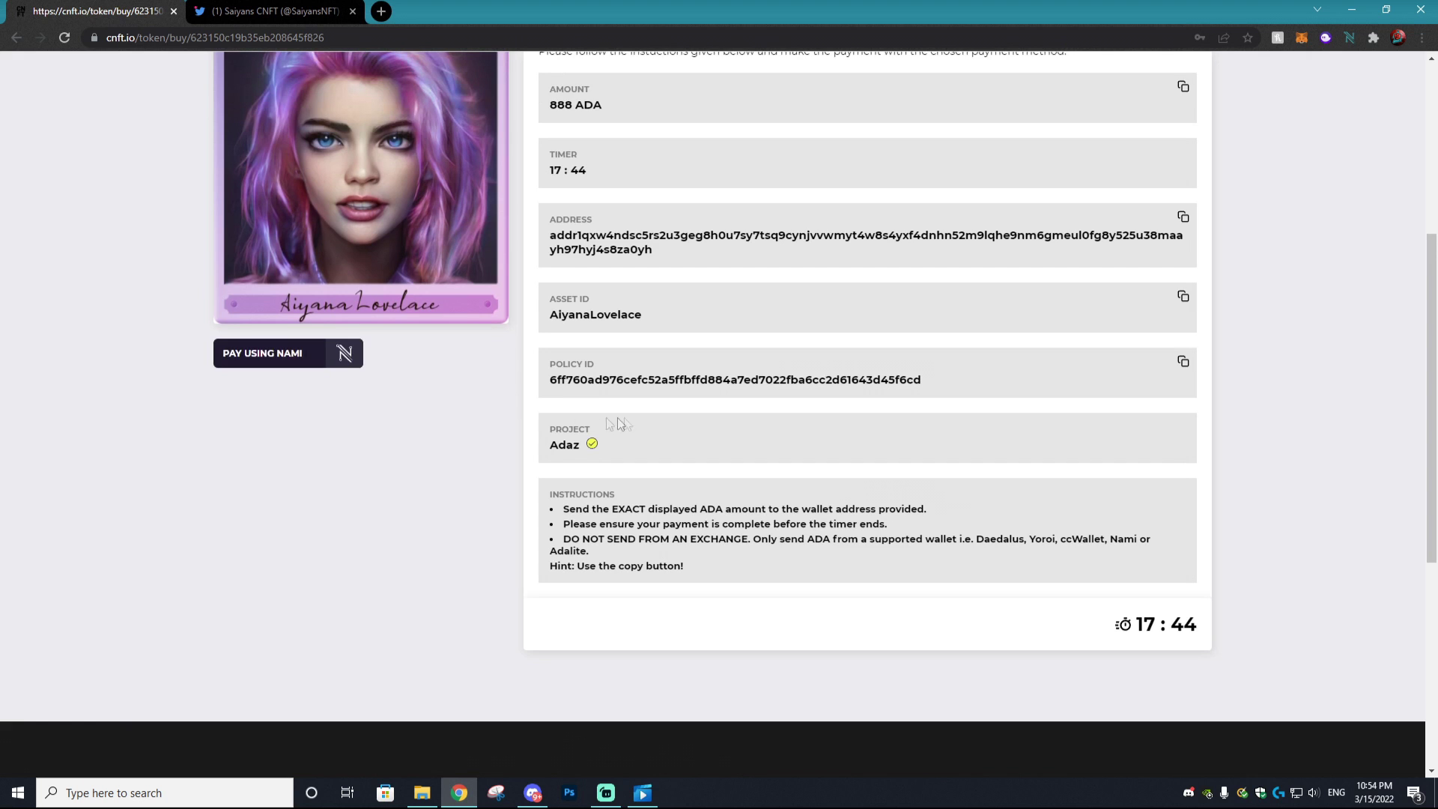
scroll(605, 417, "up", 1)
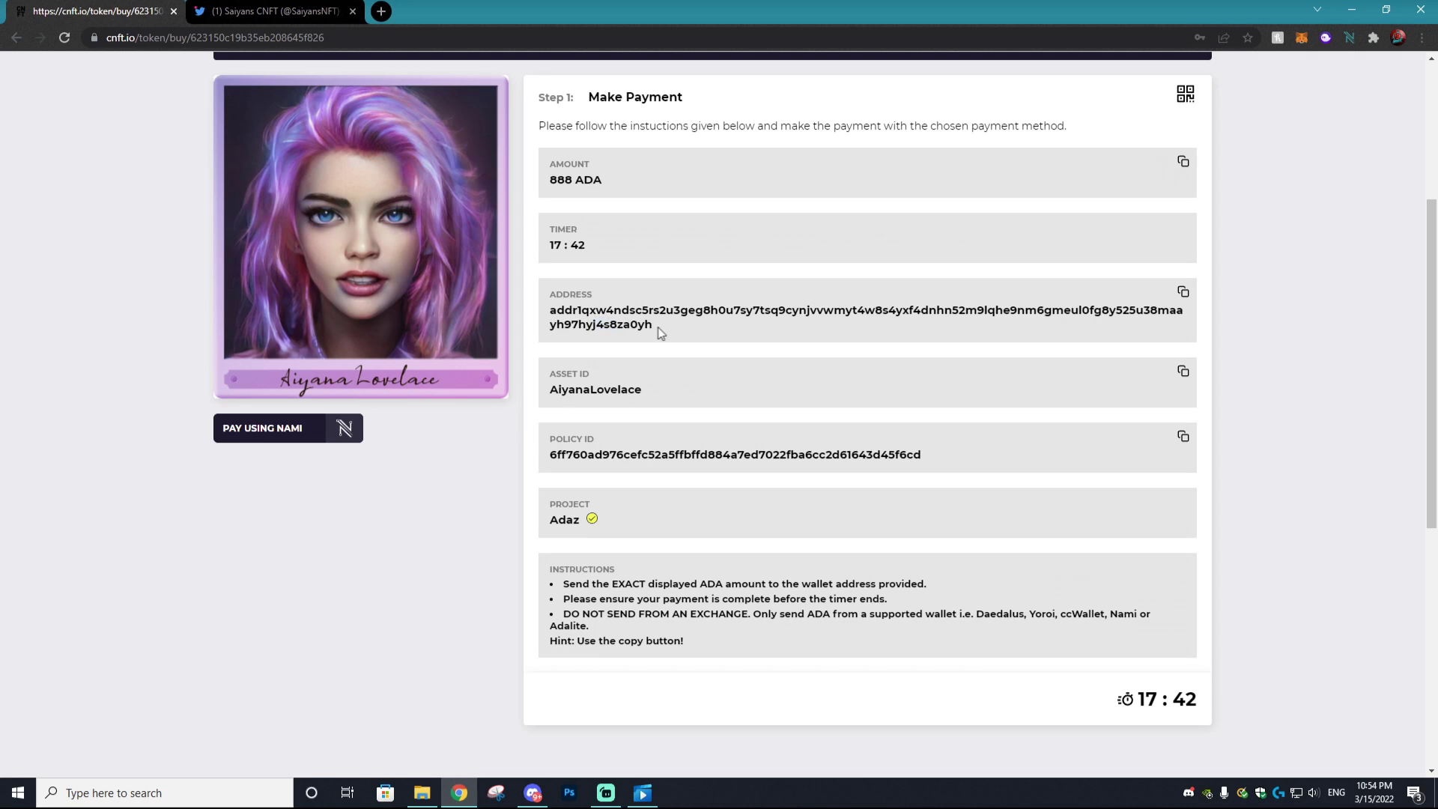
left_click_drag(657, 330, 550, 310)
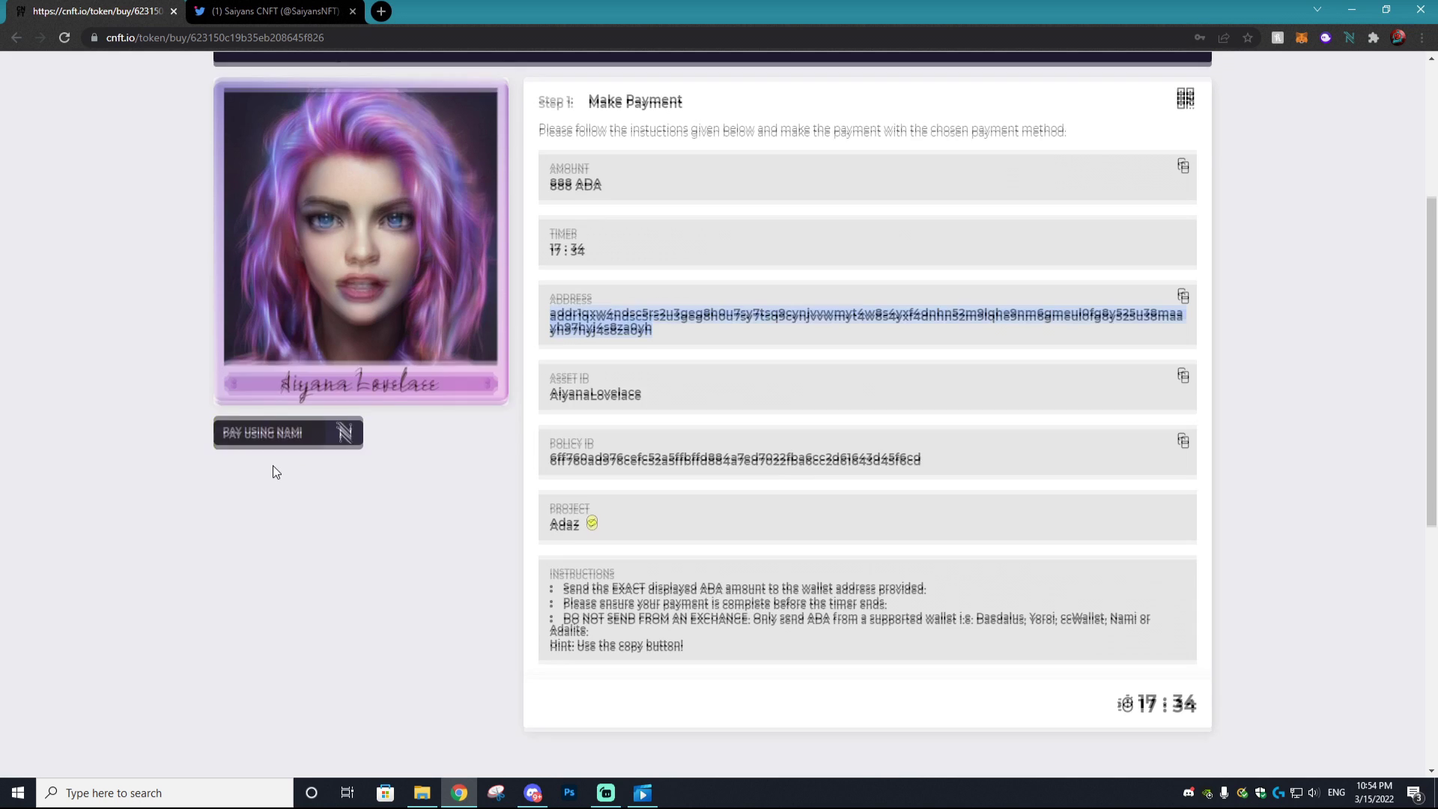
scroll(285, 486, "up", 1)
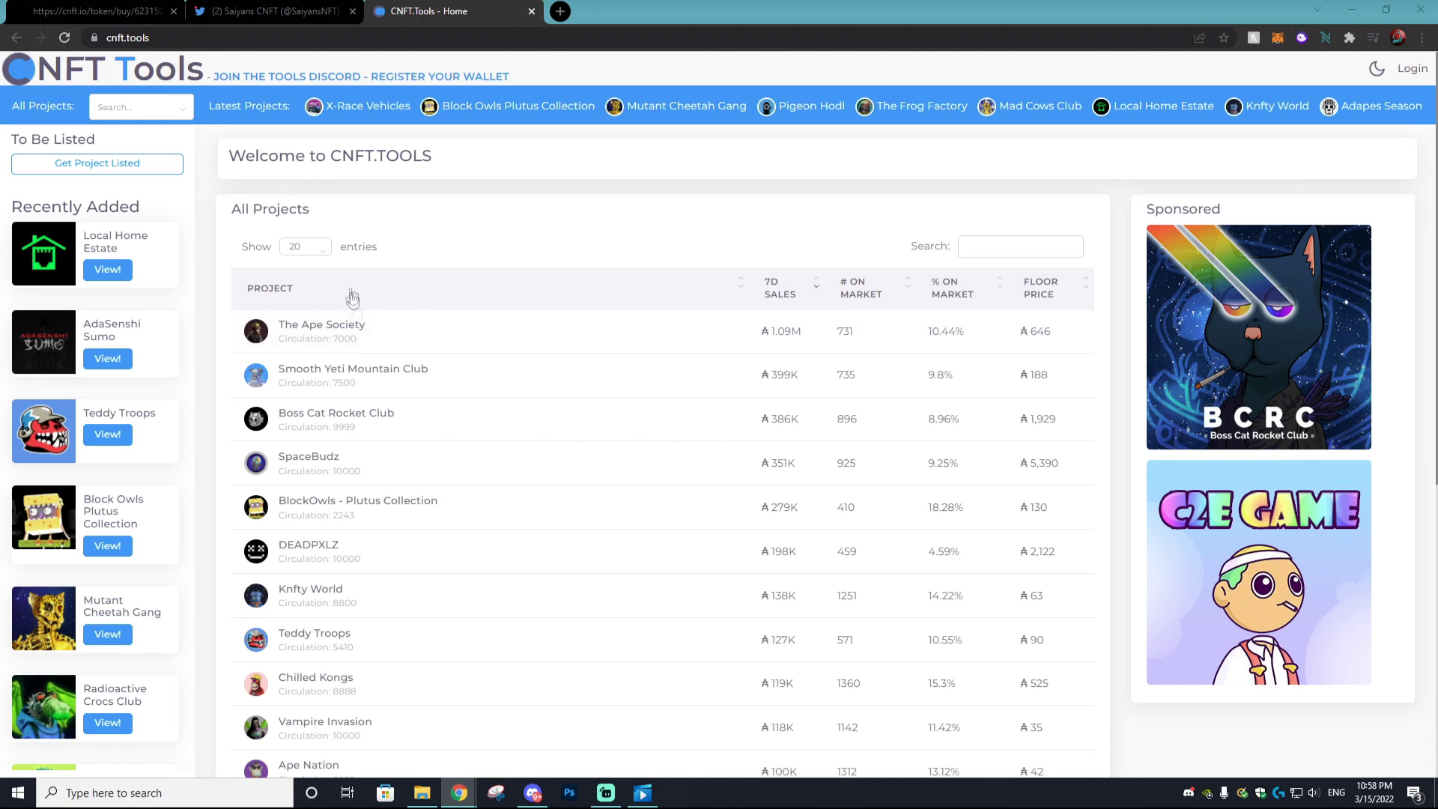
Step: Scroll through the CNFT.tools All Projects table's collection sales and floor prices
scroll(581, 520, "down", 5)
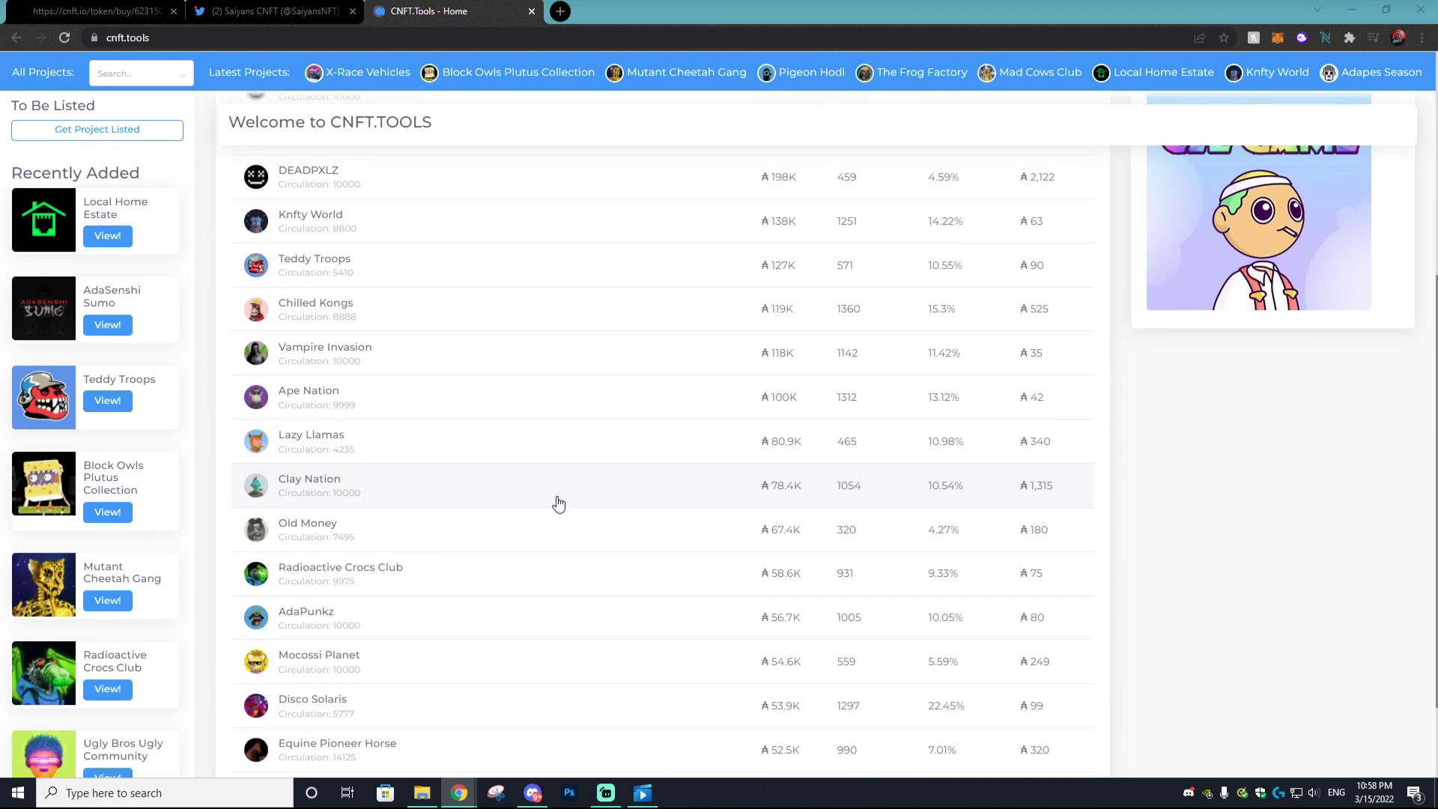
scroll(559, 501, "up", 5)
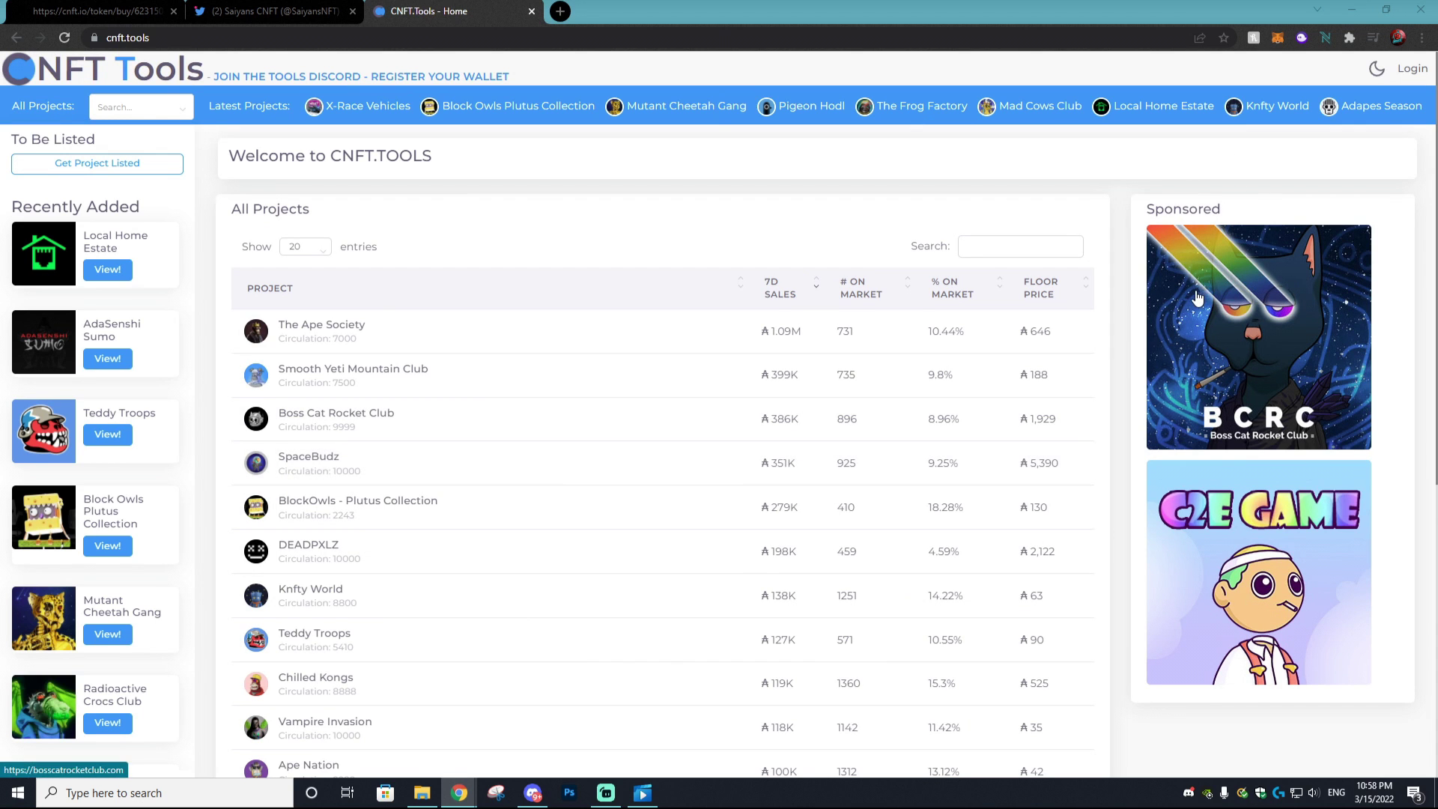
scroll(431, 290, "down", 3)
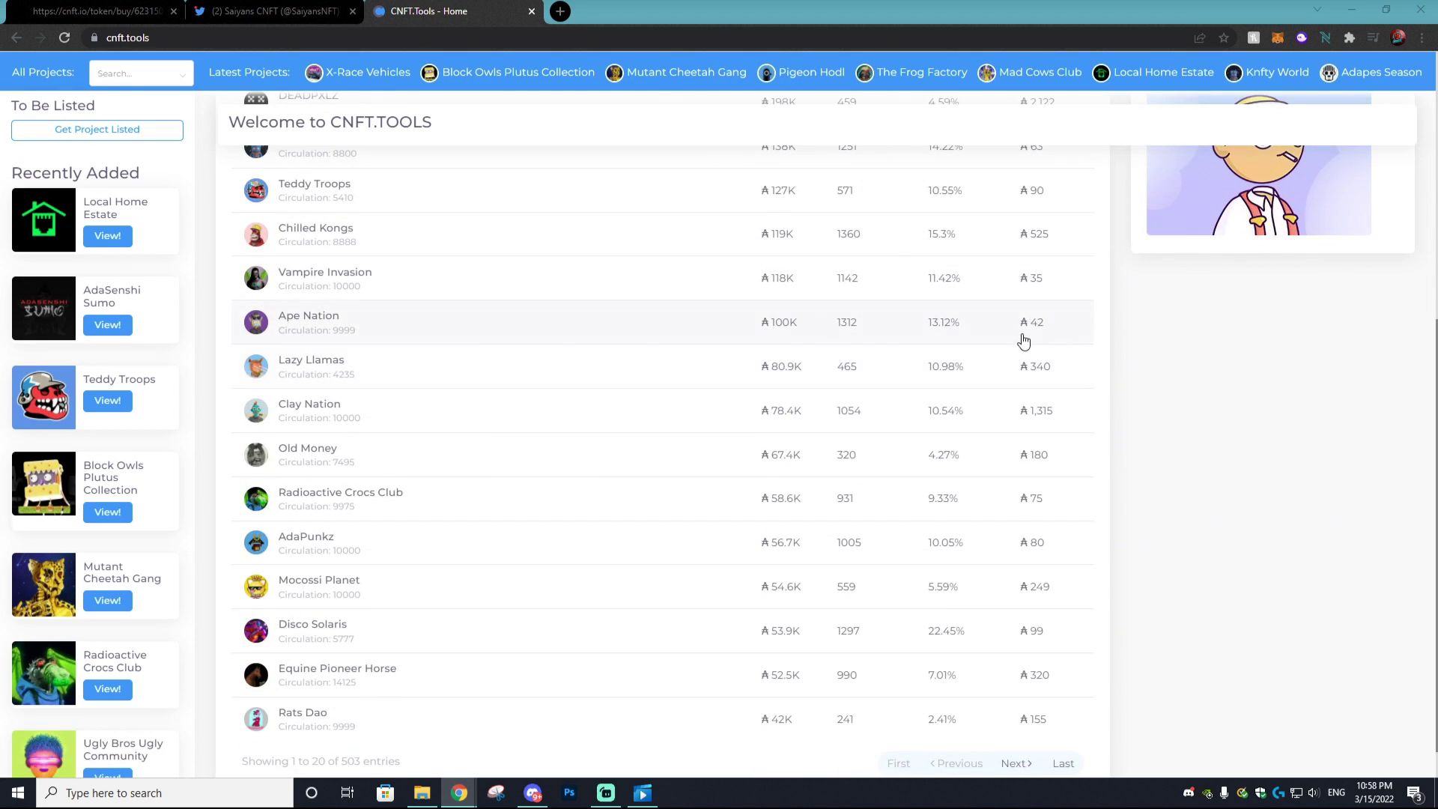
scroll(1026, 343, "up", 3)
scroll(645, 665, "up", 3)
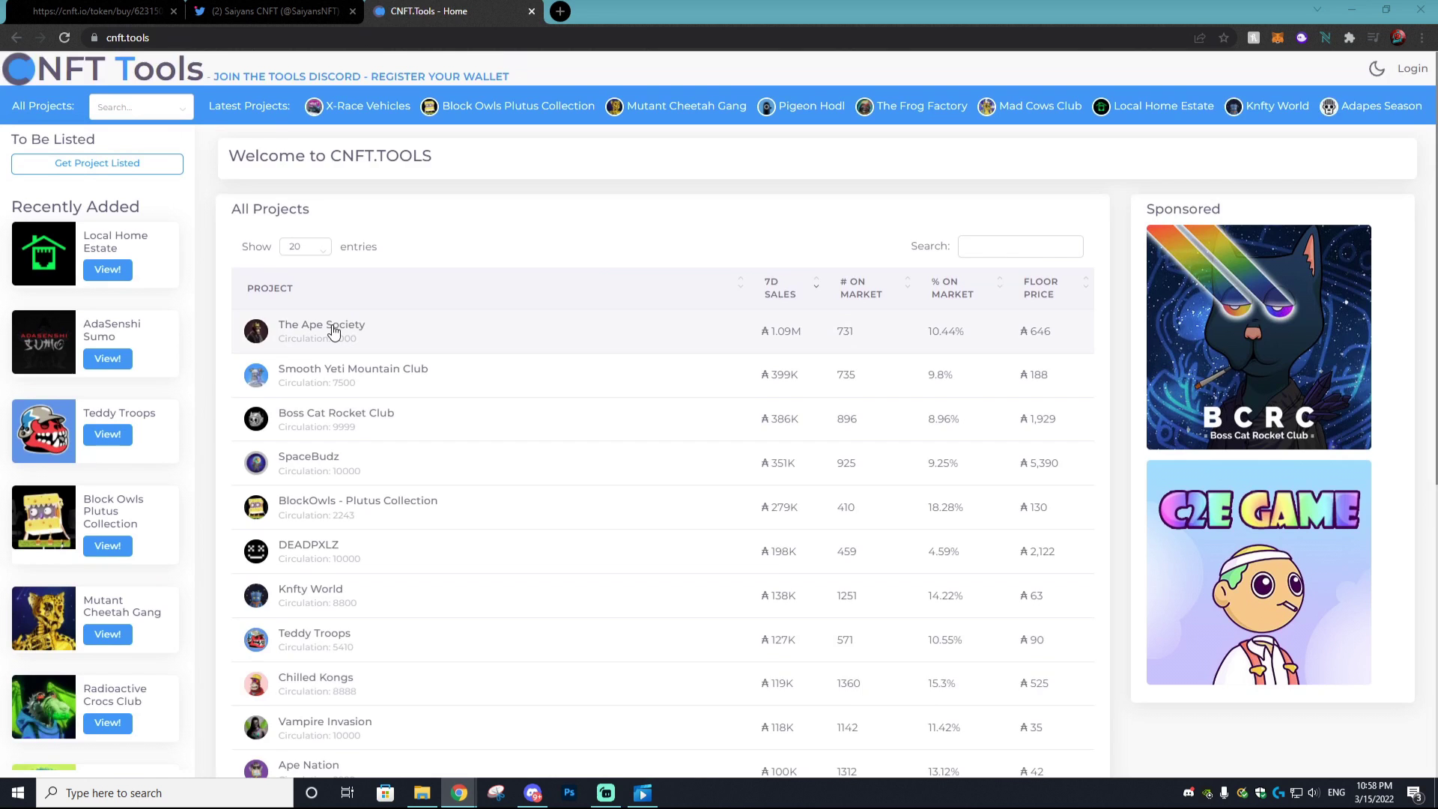
scroll(331, 328, "down", 1)
Step: Open The Ape Society's rarity rankings in CNFT.tools and scroll down its 7000 ranked listings
left_click(330, 267)
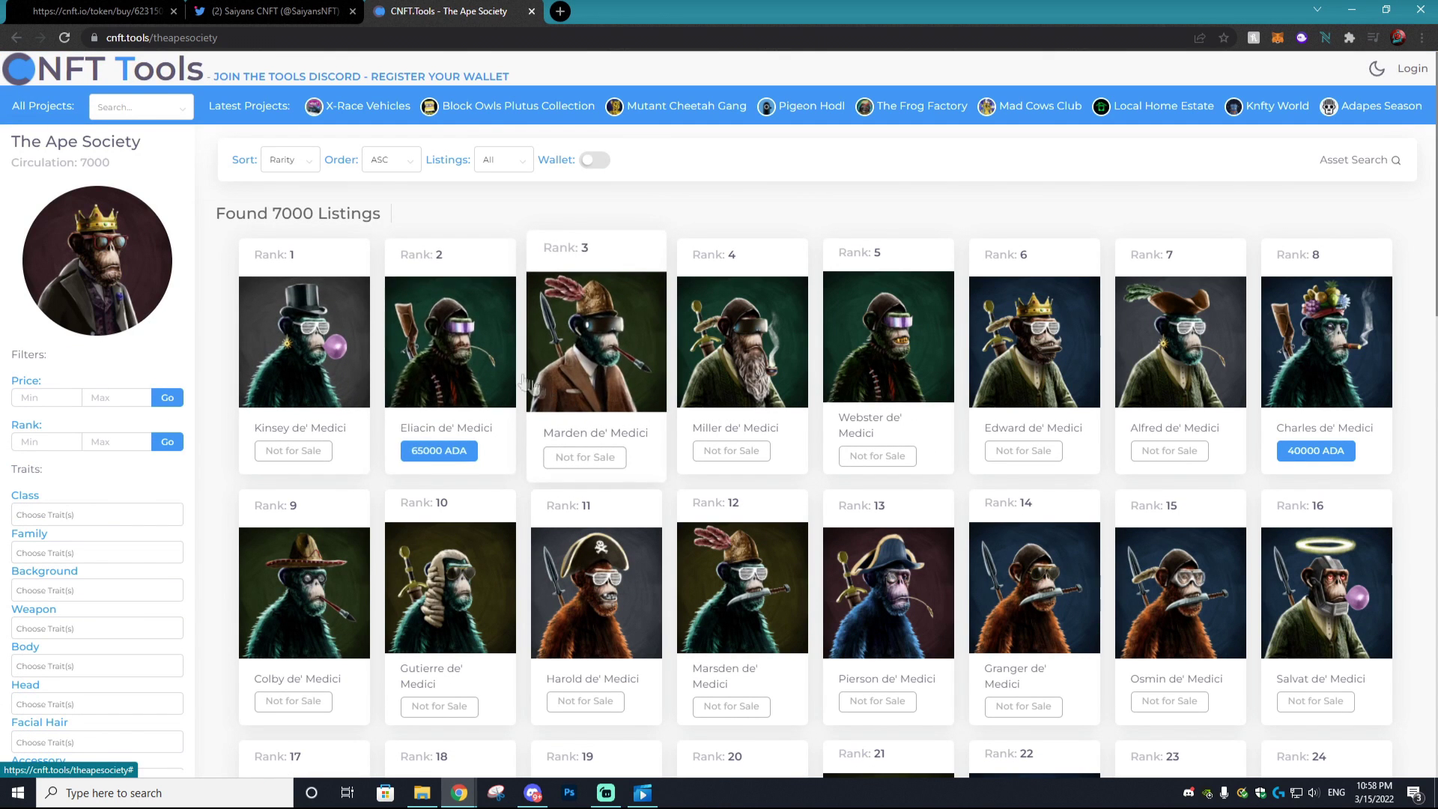
left_click_drag(295, 249, 263, 249)
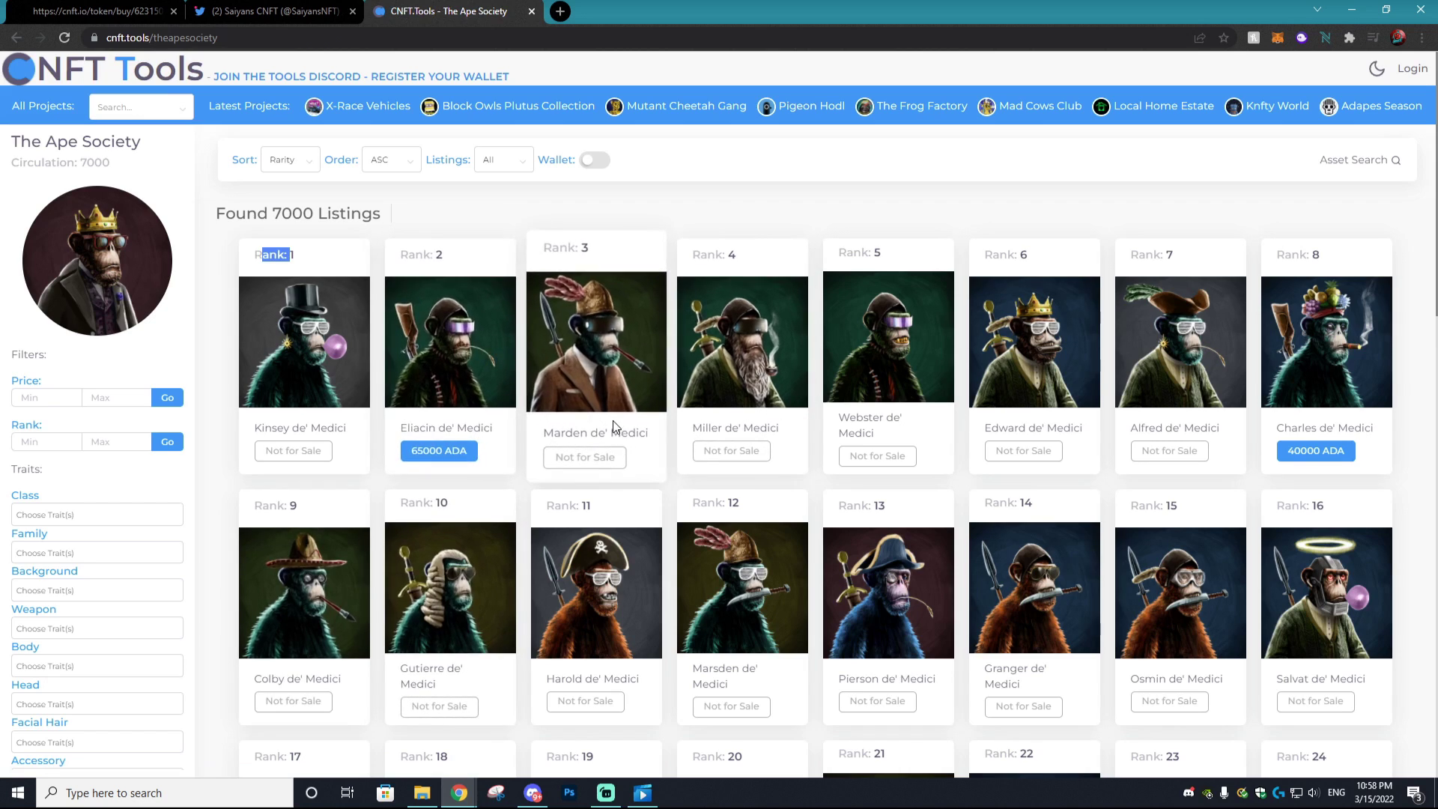
scroll(615, 427, "down", 3)
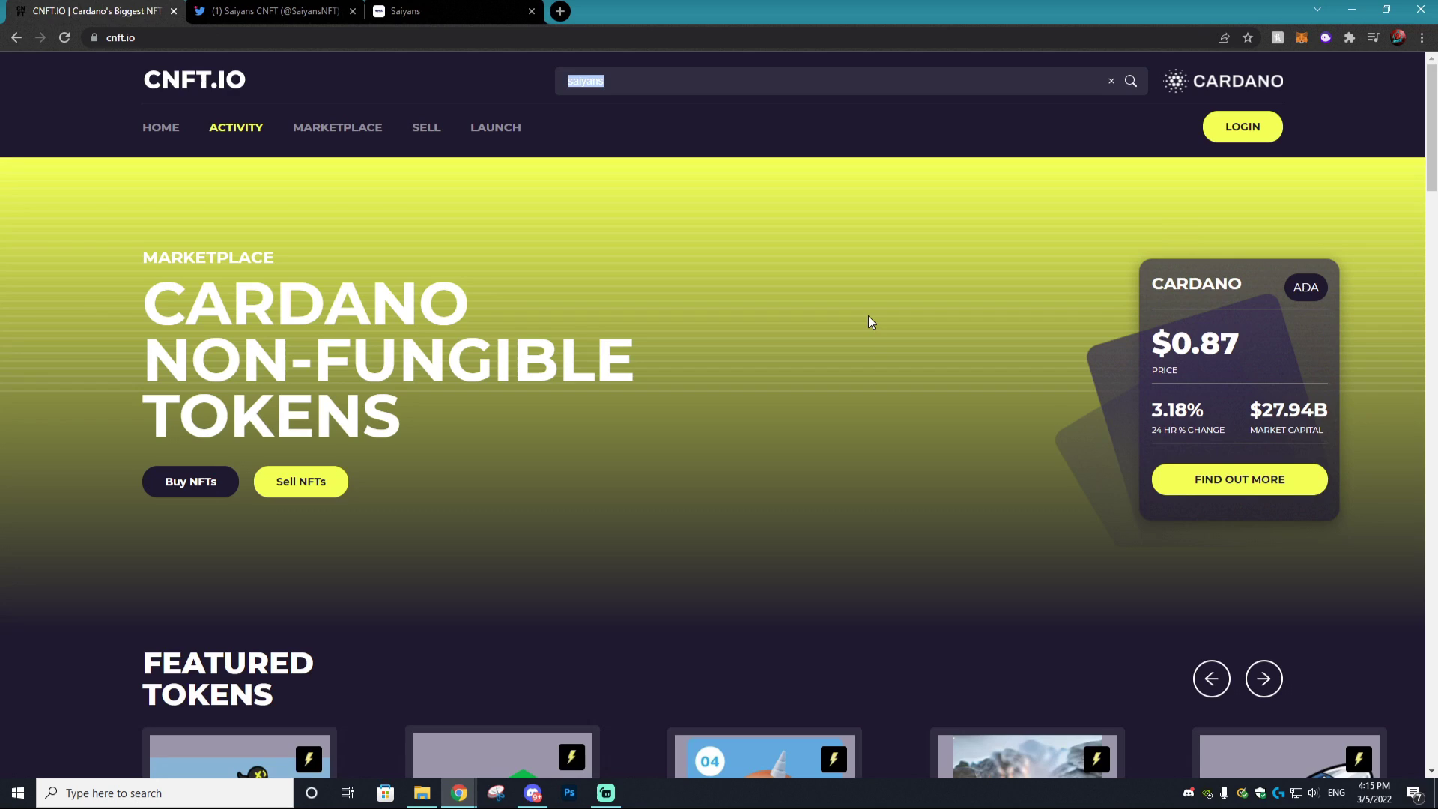